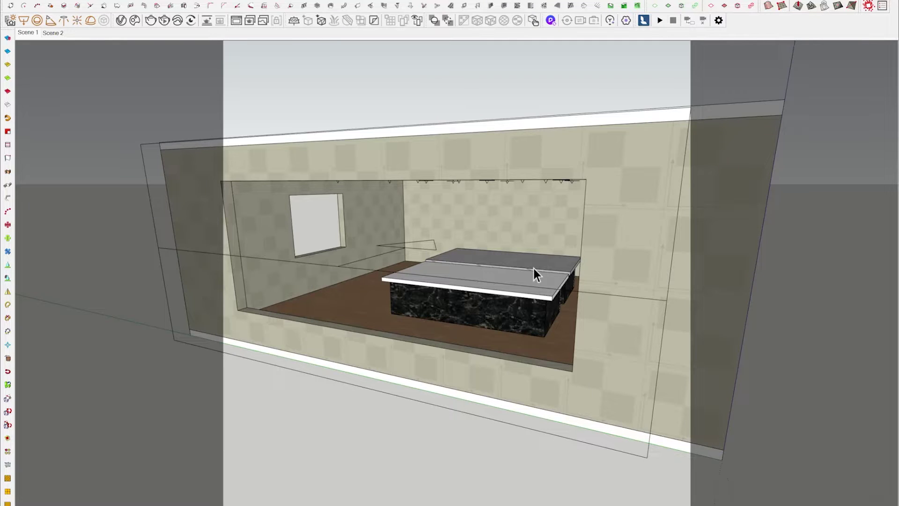
- Orbit and zoom in from outside the room to a close view beside the marble and white countertops
{"action": "mouse_move", "coordinate": [470, 273]}
{"action": "middle_mouse_down"}
{"action": "mouse_move", "coordinate": [367, 263]}
{"action": "mouse_move", "coordinate": [445, 267]}
{"action": "mouse_move", "coordinate": [437, 303]}
{"action": "mouse_move", "coordinate": [373, 290]}
{"action": "mouse_move", "coordinate": [381, 296]}
{"action": "mouse_move", "coordinate": [501, 291]}
{"action": "mouse_move", "coordinate": [431, 345]}
{"action": "mouse_move", "coordinate": [562, 329]}
{"action": "mouse_move", "coordinate": [532, 357]}
{"action": "mouse_move", "coordinate": [588, 381]}
{"action": "middle_mouse_up"}
{"action": "scroll", "coordinate": [405, 260], "scroll_direction": "up", "scroll_amount": 5}
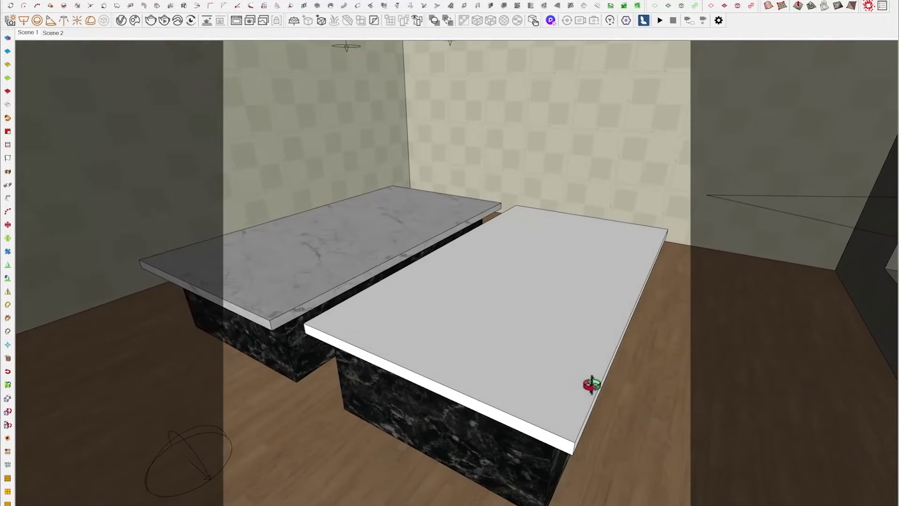
{"action": "scroll", "coordinate": [400, 378], "scroll_direction": "up", "scroll_amount": 2}
- Orbit and zoom around the marble countertop to inspect its corner and the gap between tables
{"action": "middle_click_drag", "start_coordinate": [397, 380], "coordinate": [285, 397]}
{"action": "scroll", "coordinate": [345, 339], "scroll_direction": "up", "scroll_amount": 5}
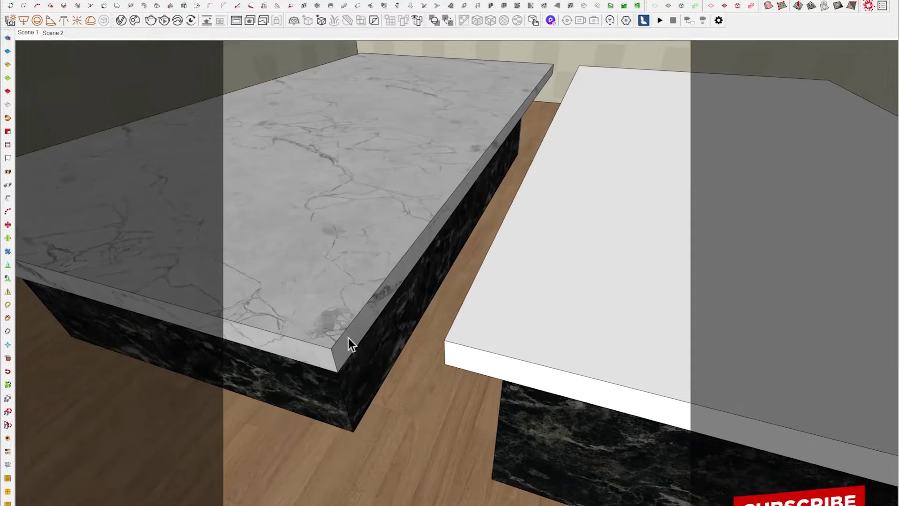
{"action": "scroll", "coordinate": [328, 360], "scroll_direction": "up", "scroll_amount": 4}
{"action": "mouse_move", "coordinate": [325, 367]}
{"action": "middle_mouse_down"}
{"action": "mouse_move", "coordinate": [366, 301]}
{"action": "mouse_move", "coordinate": [330, 372]}
{"action": "middle_mouse_up"}
{"action": "scroll", "coordinate": [331, 372], "scroll_direction": "up", "scroll_amount": 6}
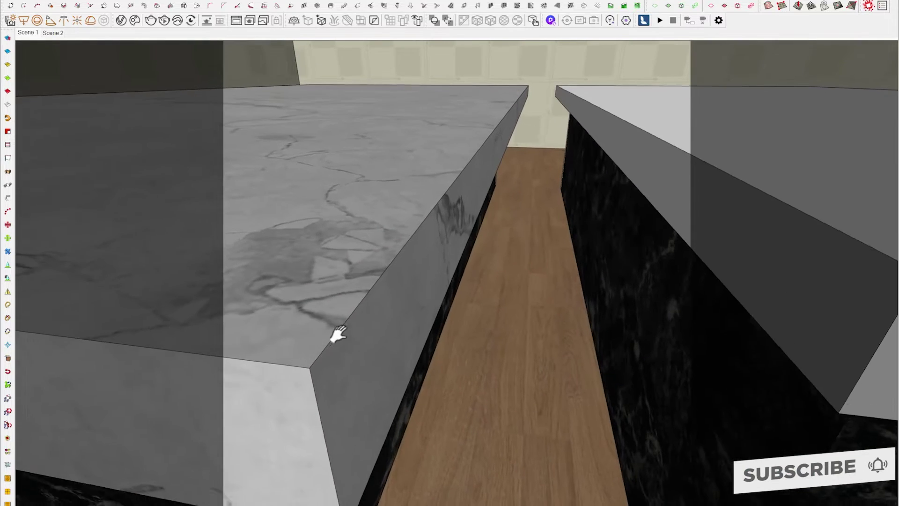
{"action": "scroll", "coordinate": [354, 321], "scroll_direction": "down", "scroll_amount": 8}
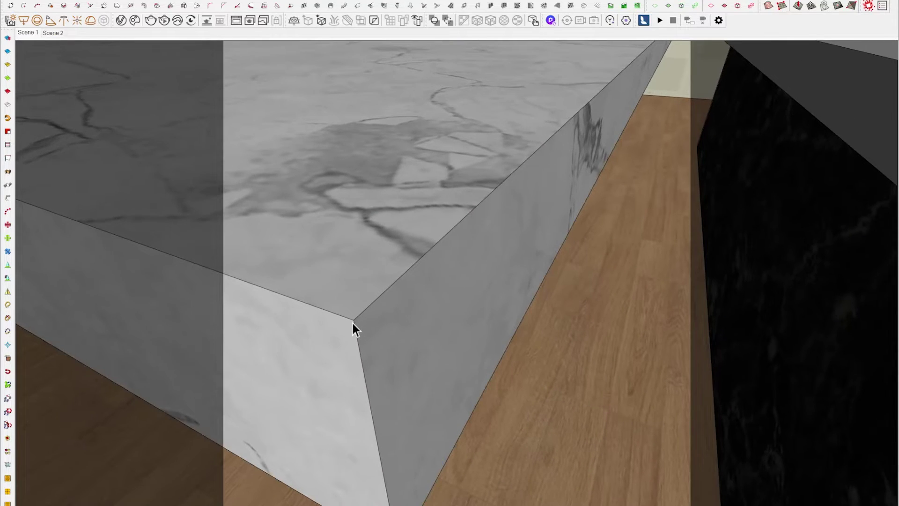
{"action": "scroll", "coordinate": [361, 339], "scroll_direction": "down", "scroll_amount": 6}
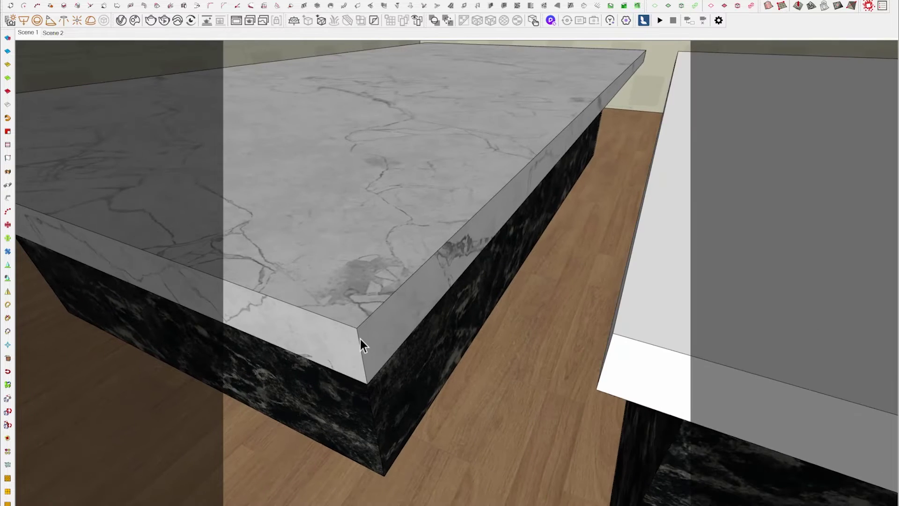
{"action": "middle_click_drag", "start_coordinate": [352, 337], "coordinate": [382, 340]}
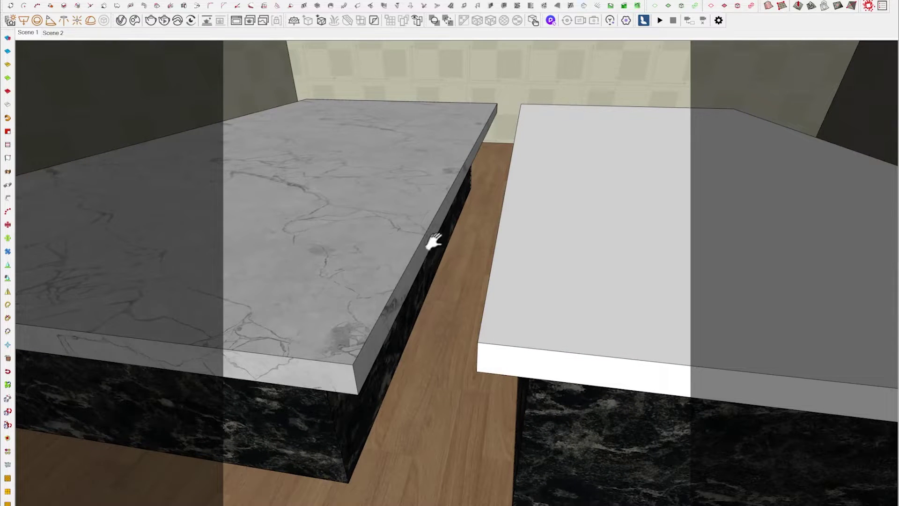
{"action": "middle_click_drag", "start_coordinate": [377, 321], "coordinate": [343, 346]}
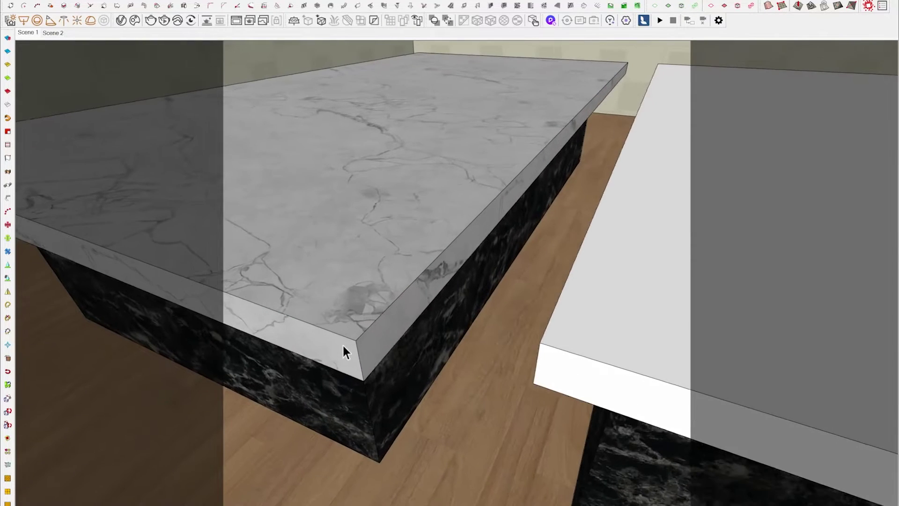
{"action": "scroll", "coordinate": [343, 346], "scroll_direction": "up", "scroll_amount": 1}
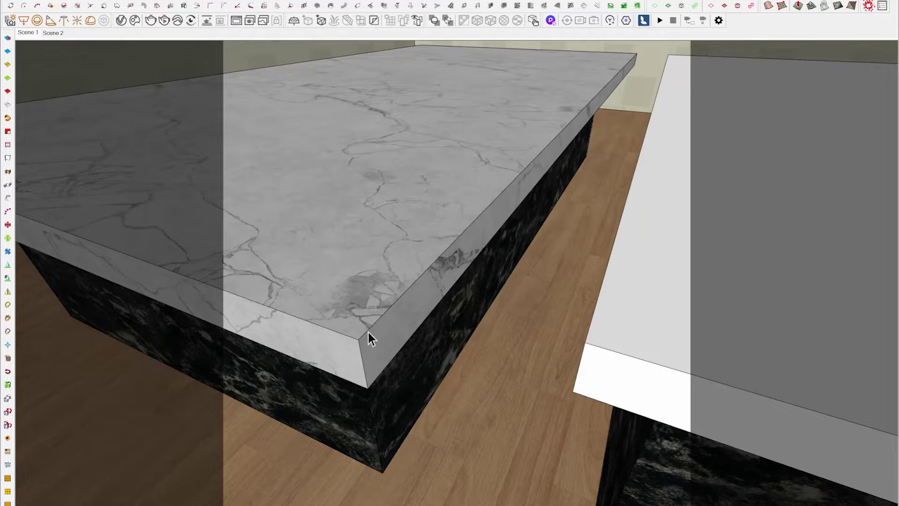
- Open the V-Ray Asset Editor listing the scene materials and move its window aside
{"action": "middle_click_drag", "start_coordinate": [356, 291], "coordinate": [414, 251]}
{"action": "scroll", "coordinate": [442, 229], "scroll_direction": "up", "scroll_amount": 5}
{"action": "scroll", "coordinate": [442, 229], "scroll_direction": "down", "scroll_amount": 5}
{"action": "scroll", "coordinate": [322, 286], "scroll_direction": "up", "scroll_amount": 4}
{"action": "scroll", "coordinate": [330, 281], "scroll_direction": "down", "scroll_amount": 4}
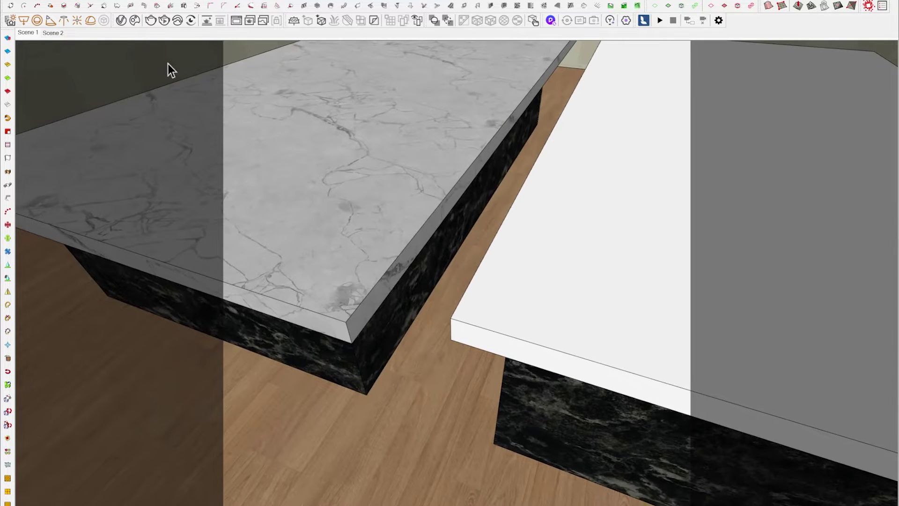
{"action": "left_click", "coordinate": [121, 21]}
{"action": "left_click_drag", "start_coordinate": [261, 71], "coordinate": [526, 63]}
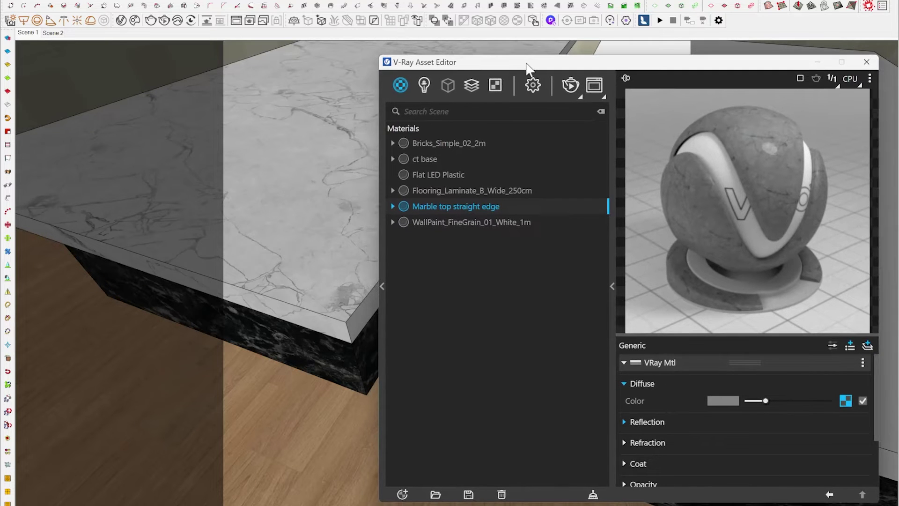
- Frame the marble slab corner and start a V-Ray interactive render of the countertops
{"action": "mouse_move", "coordinate": [356, 163]}
{"action": "middle_mouse_down"}
{"action": "mouse_move", "coordinate": [281, 190]}
{"action": "mouse_move", "coordinate": [297, 164]}
{"action": "mouse_move", "coordinate": [323, 165]}
{"action": "middle_mouse_up"}
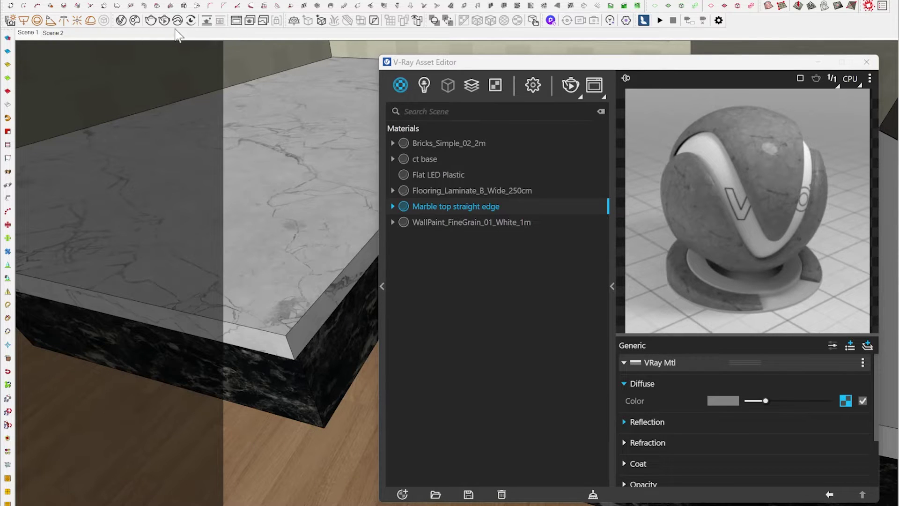
{"action": "scroll", "coordinate": [260, 262], "scroll_direction": "up", "scroll_amount": 2}
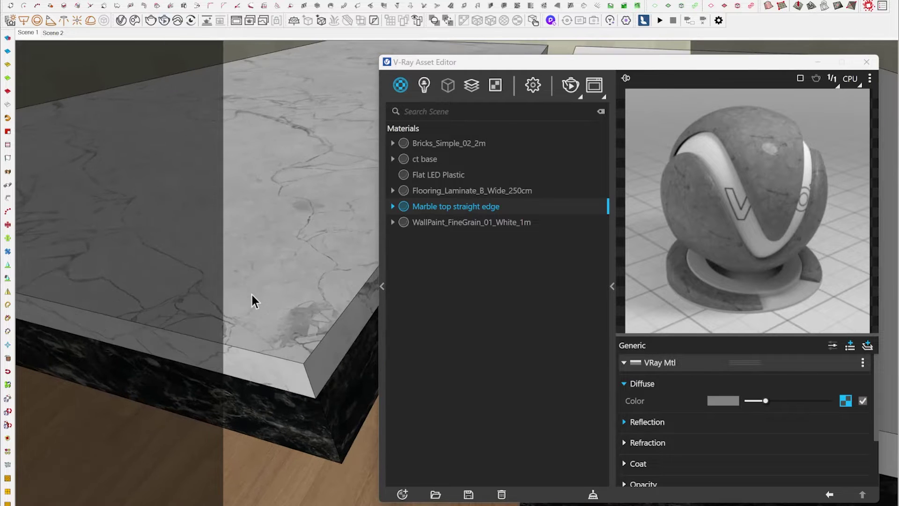
{"action": "middle_click_drag", "start_coordinate": [237, 301], "coordinate": [242, 249], "text": "shift"}
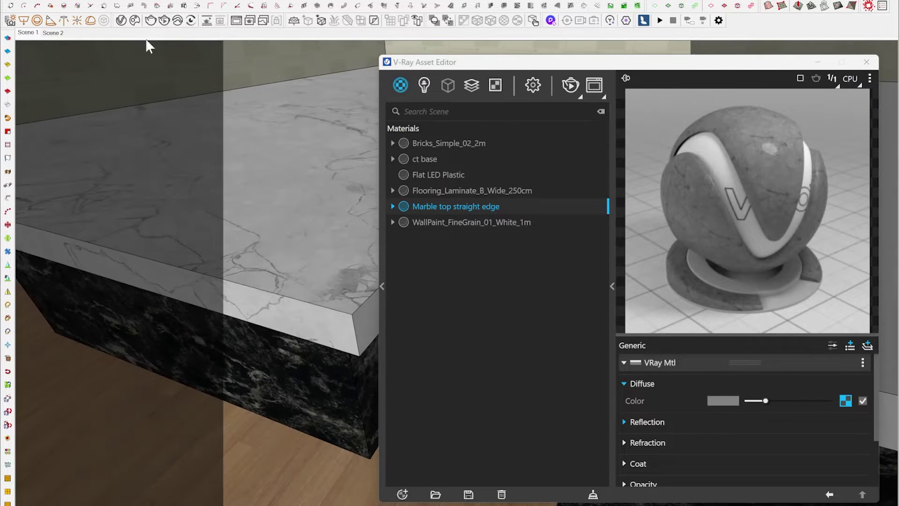
{"action": "left_click", "coordinate": [169, 24]}
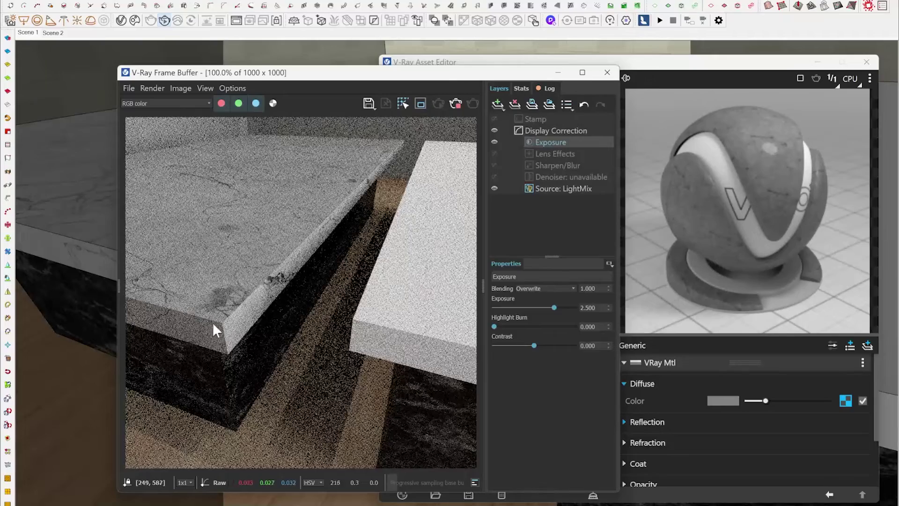
- Inspect the rendered straight marble edge up close in the Frame Buffer, then close it
{"action": "middle_click_drag", "start_coordinate": [72, 266], "coordinate": [76, 271]}
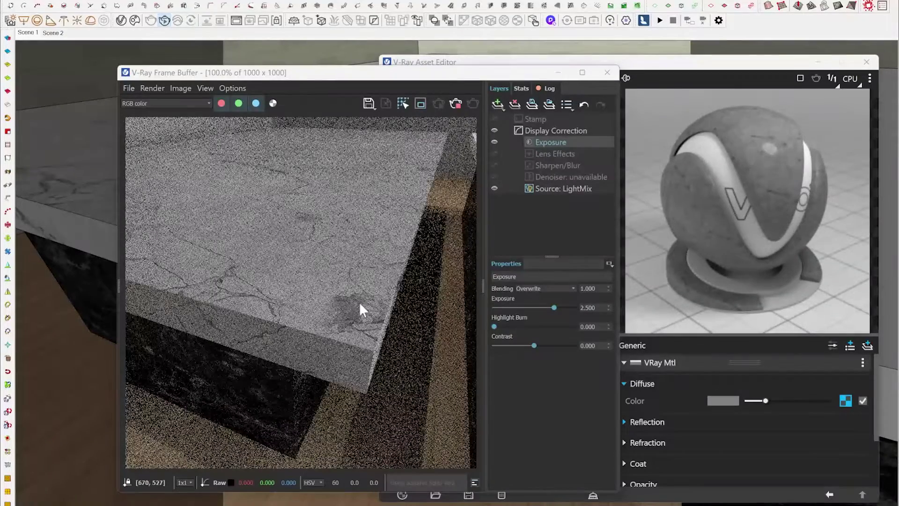
{"action": "scroll", "coordinate": [372, 348], "scroll_direction": "up", "scroll_amount": 2}
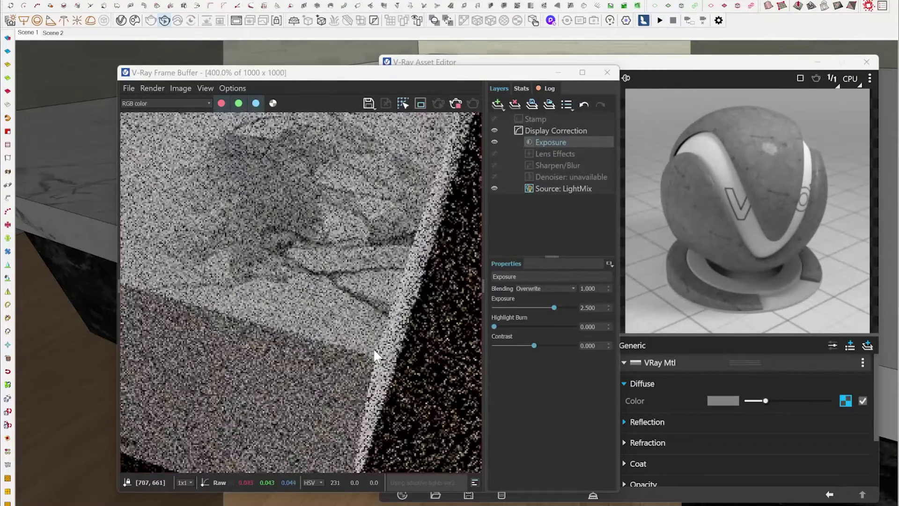
{"action": "middle_click_drag", "start_coordinate": [372, 347], "coordinate": [348, 330]}
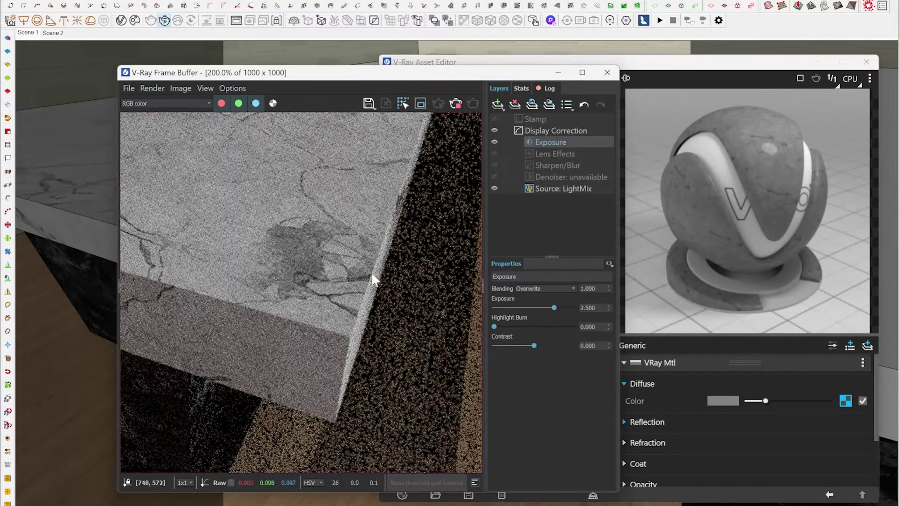
{"action": "scroll", "coordinate": [335, 333], "scroll_direction": "down", "scroll_amount": 2}
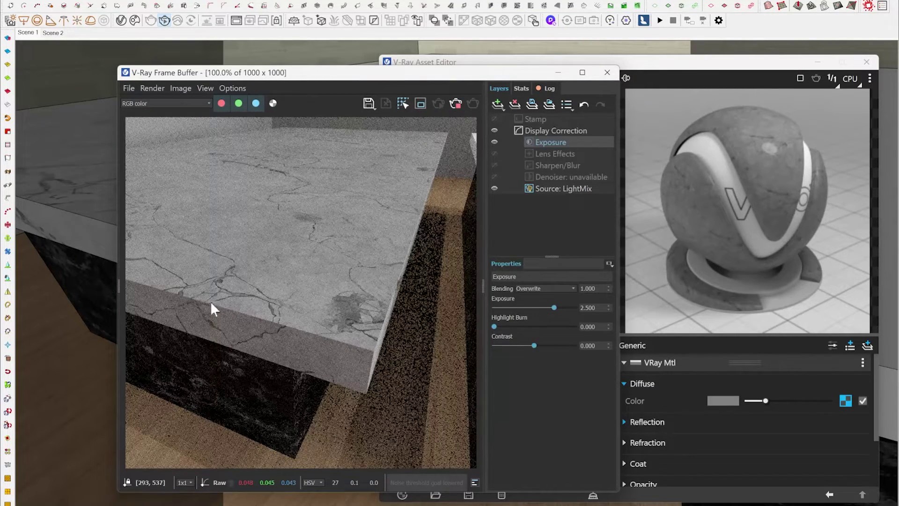
{"action": "scroll", "coordinate": [374, 355], "scroll_direction": "up", "scroll_amount": 2}
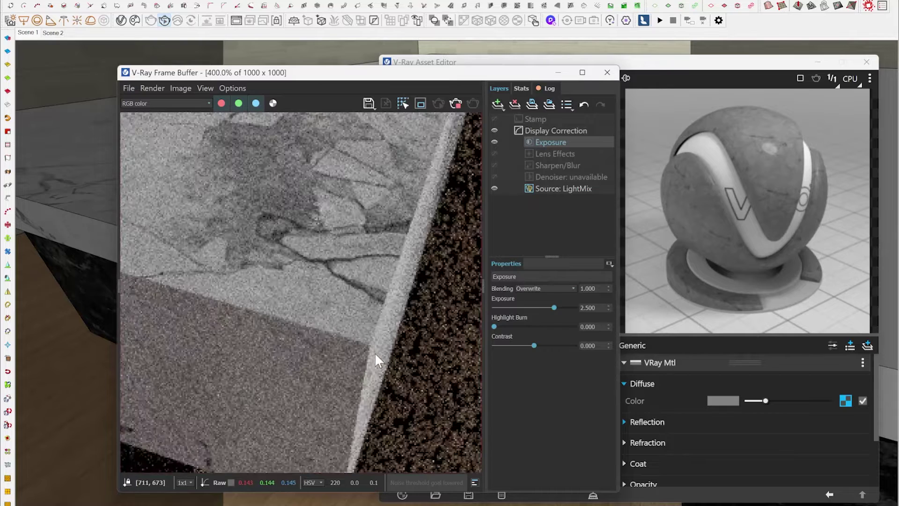
{"action": "middle_click_drag", "start_coordinate": [328, 332], "coordinate": [269, 310]}
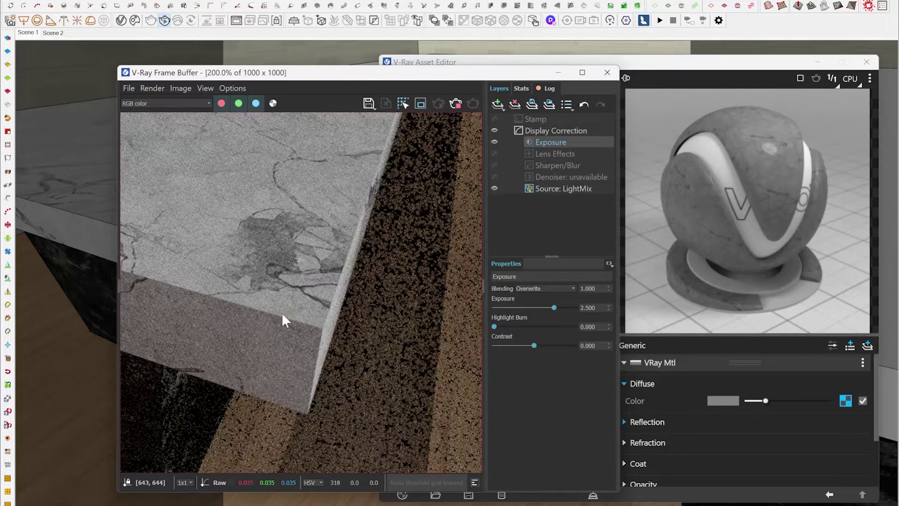
{"action": "scroll", "coordinate": [319, 319], "scroll_direction": "down", "scroll_amount": 2}
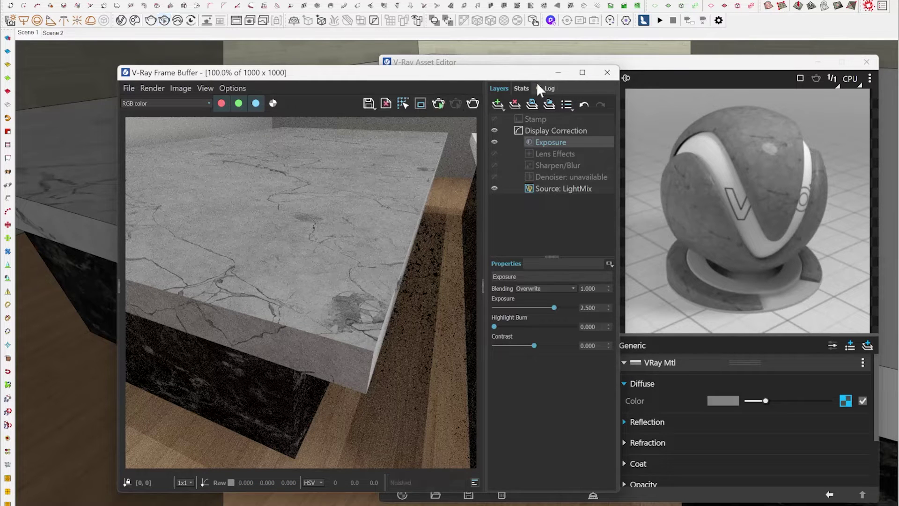
{"action": "left_click", "coordinate": [557, 73]}
- Review the Marble top straight edge material's Diffuse, Reflection and existing Bump settings
{"action": "left_click_drag", "start_coordinate": [583, 64], "coordinate": [353, 43]}
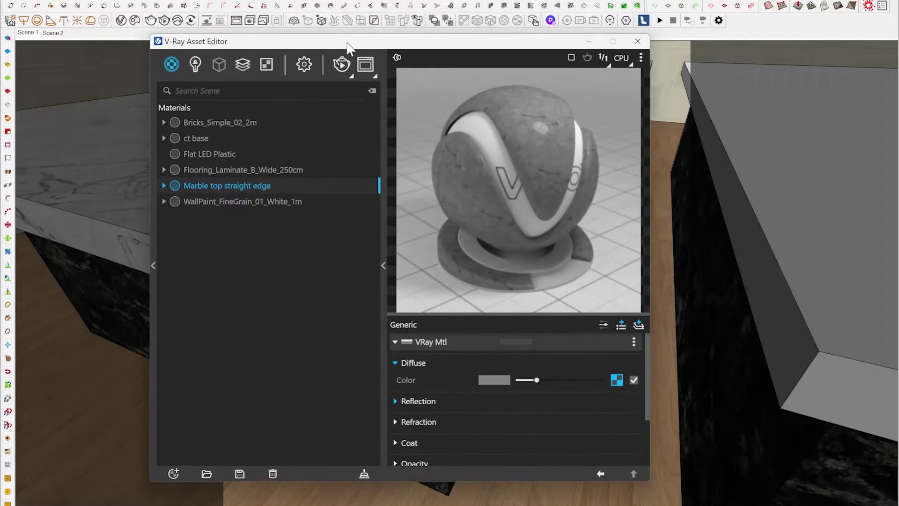
{"action": "scroll", "coordinate": [442, 398], "scroll_direction": "down", "scroll_amount": 3}
{"action": "scroll", "coordinate": [442, 402], "scroll_direction": "up", "scroll_amount": 2}
{"action": "left_click", "coordinate": [616, 380]}
{"action": "left_click", "coordinate": [600, 473]}
{"action": "left_click", "coordinate": [395, 403]}
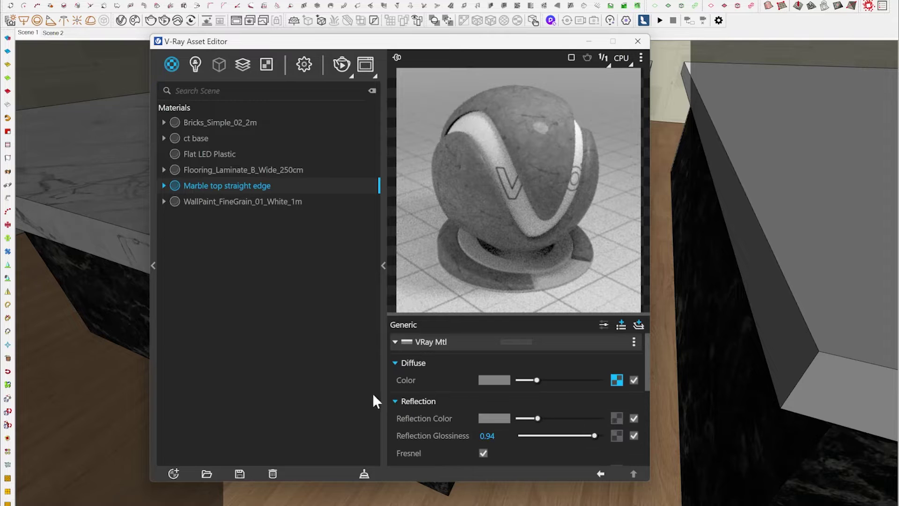
{"action": "left_click", "coordinate": [396, 402]}
{"action": "scroll", "coordinate": [427, 405], "scroll_direction": "down", "scroll_amount": 3}
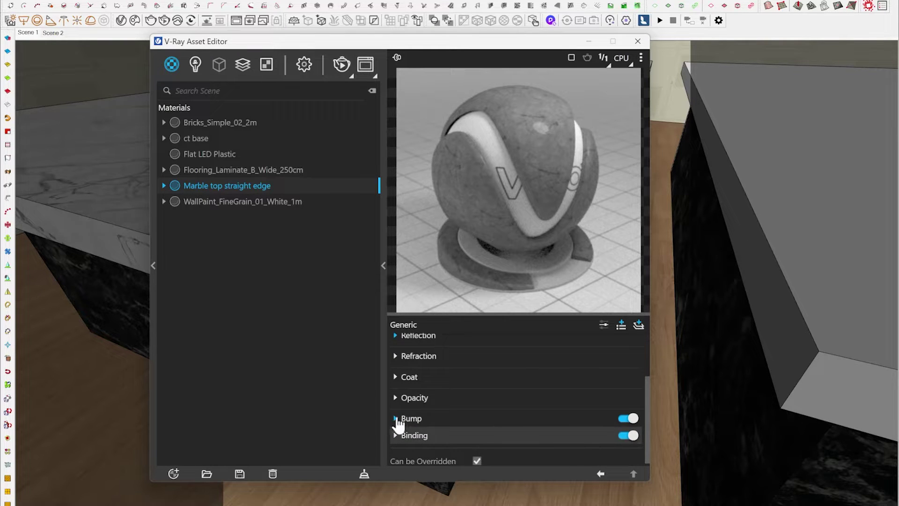
{"action": "left_click", "coordinate": [396, 419]}
{"action": "left_click", "coordinate": [631, 436]}
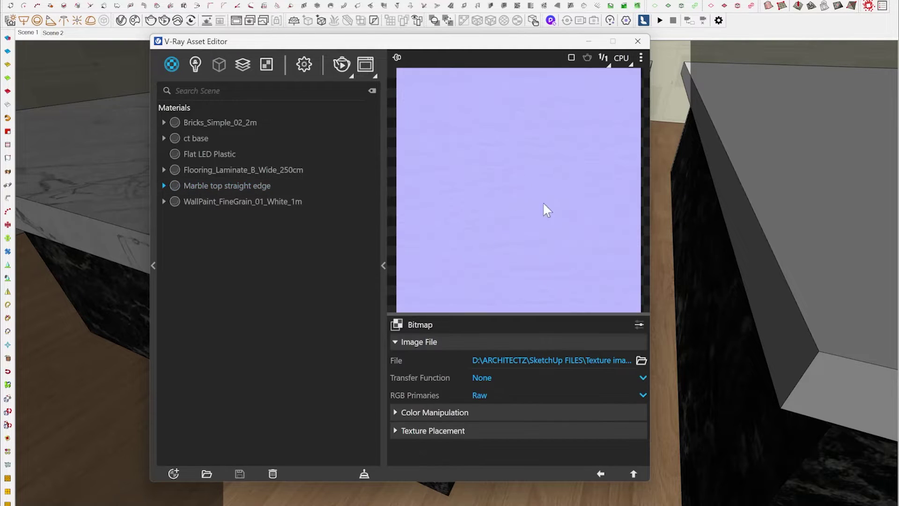
{"action": "left_click", "coordinate": [599, 473]}
{"action": "scroll", "coordinate": [526, 391], "scroll_direction": "down", "scroll_amount": 2}
{"action": "scroll", "coordinate": [450, 398], "scroll_direction": "up", "scroll_amount": 3}
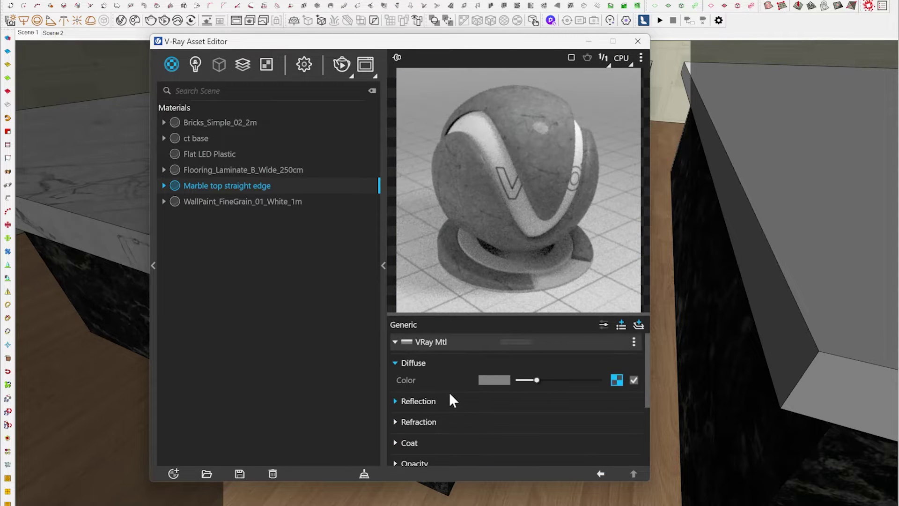
- Add a second Bump layer to the material, set to Bump Map with Amount 1
{"action": "left_click", "coordinate": [622, 322]}
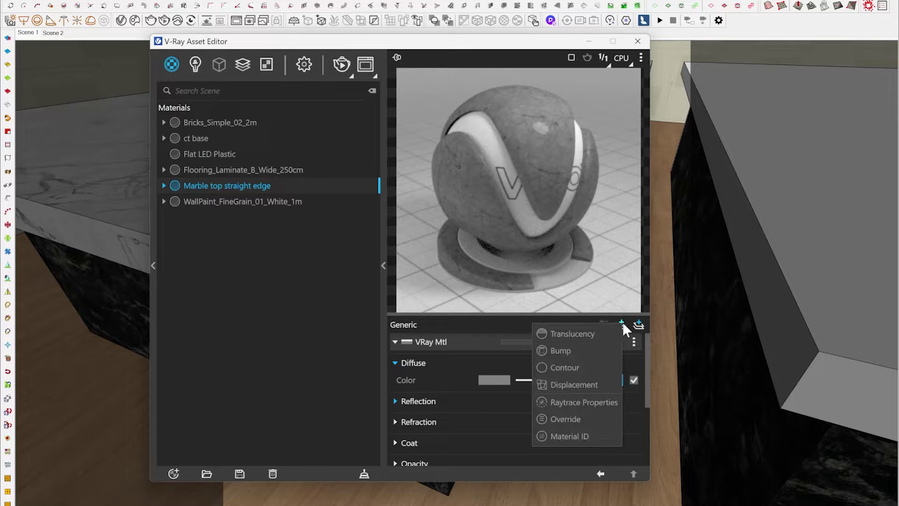
{"action": "left_click", "coordinate": [561, 349]}
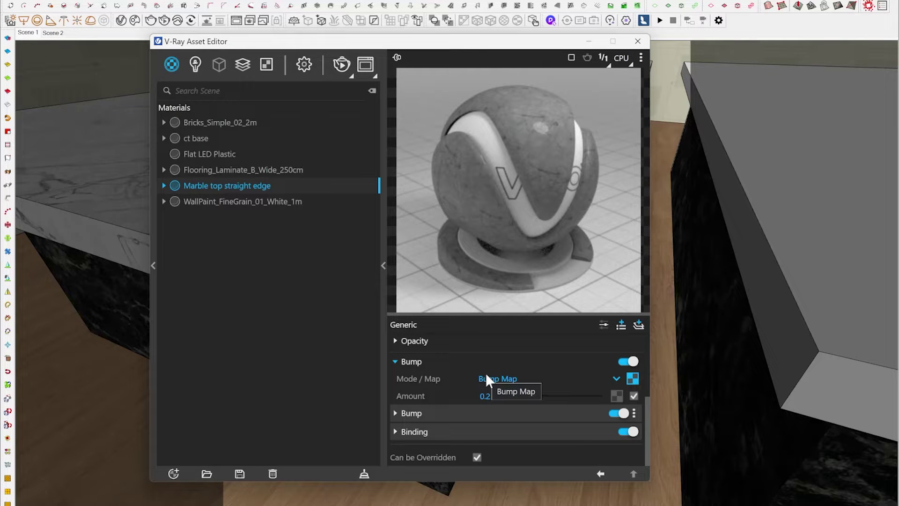
{"action": "left_click", "coordinate": [411, 414]}
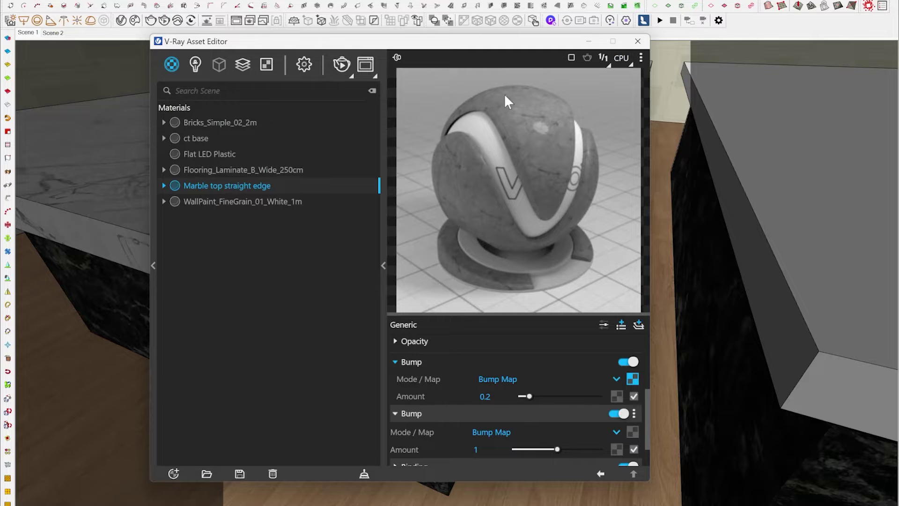
- Set the second Bump layer's mode to Local Space Bump
{"action": "left_click_drag", "start_coordinate": [474, 47], "coordinate": [517, 28]}
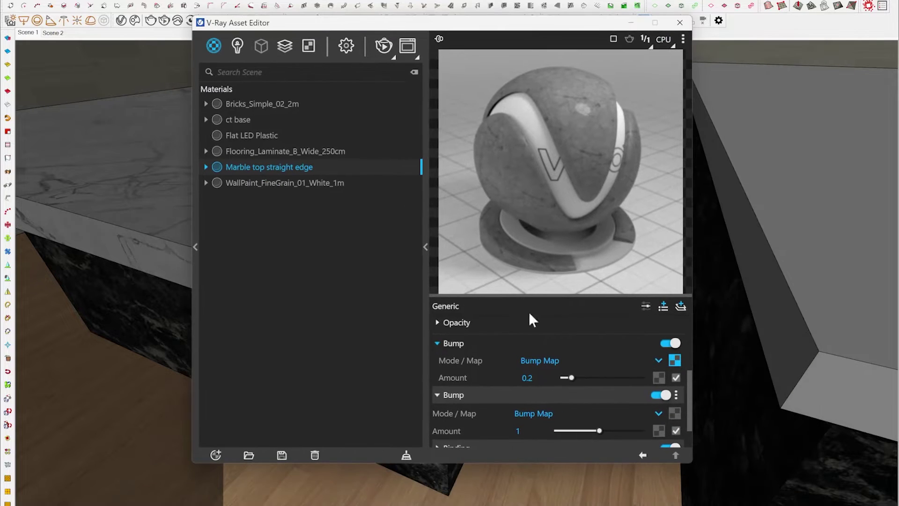
{"action": "scroll", "coordinate": [493, 393], "scroll_direction": "down", "scroll_amount": 1}
{"action": "scroll", "coordinate": [492, 394], "scroll_direction": "up", "scroll_amount": 2}
{"action": "scroll", "coordinate": [502, 406], "scroll_direction": "down", "scroll_amount": 2}
{"action": "left_click", "coordinate": [540, 381]}
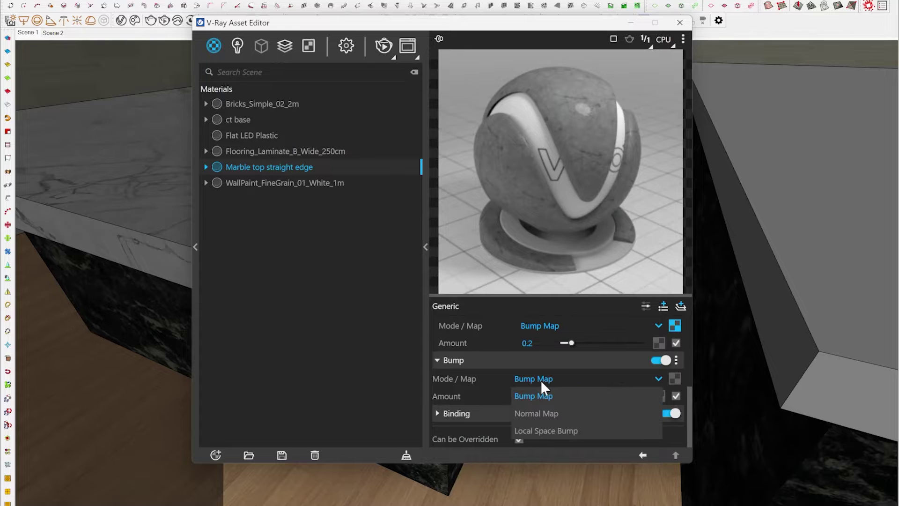
{"action": "left_click", "coordinate": [544, 431]}
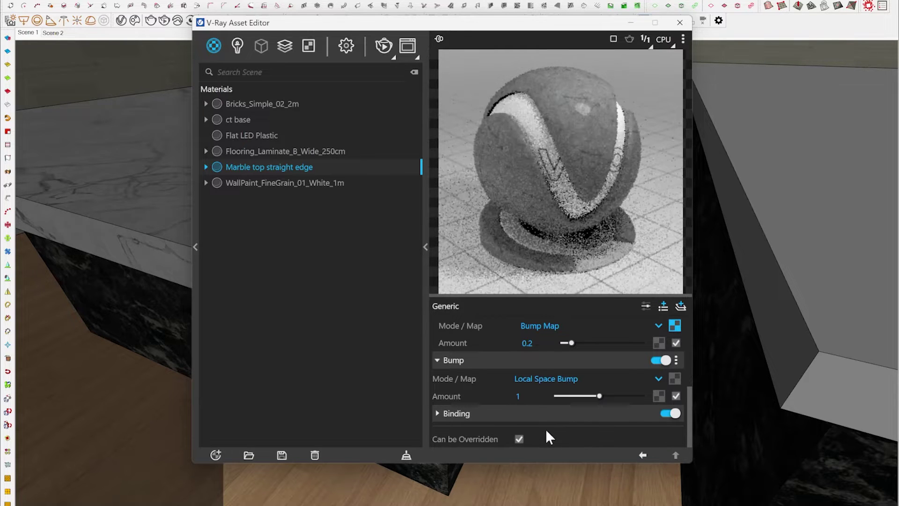
- Duplicate the Marble top straight edge material, creating Marble top straight edge#1
{"action": "left_click", "coordinate": [672, 378]}
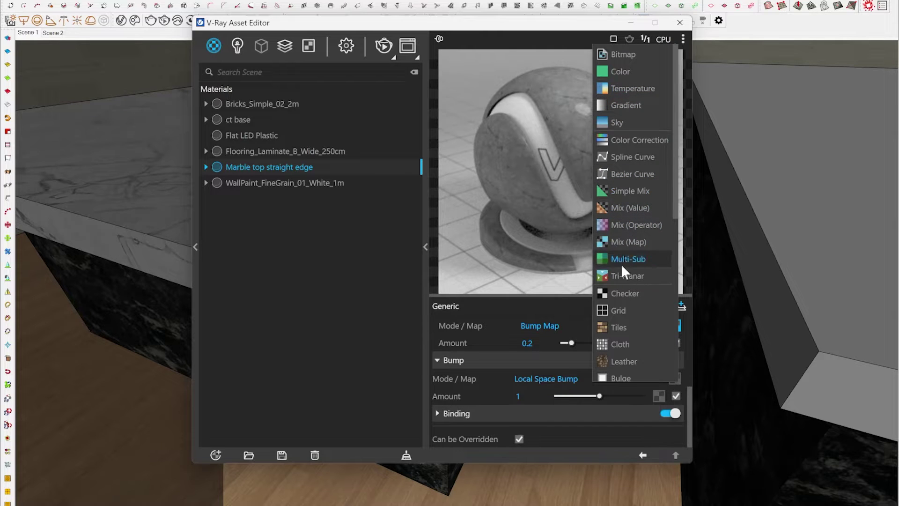
{"action": "scroll", "coordinate": [619, 303], "scroll_direction": "down", "scroll_amount": 2}
{"action": "scroll", "coordinate": [620, 302], "scroll_direction": "down", "scroll_amount": 5}
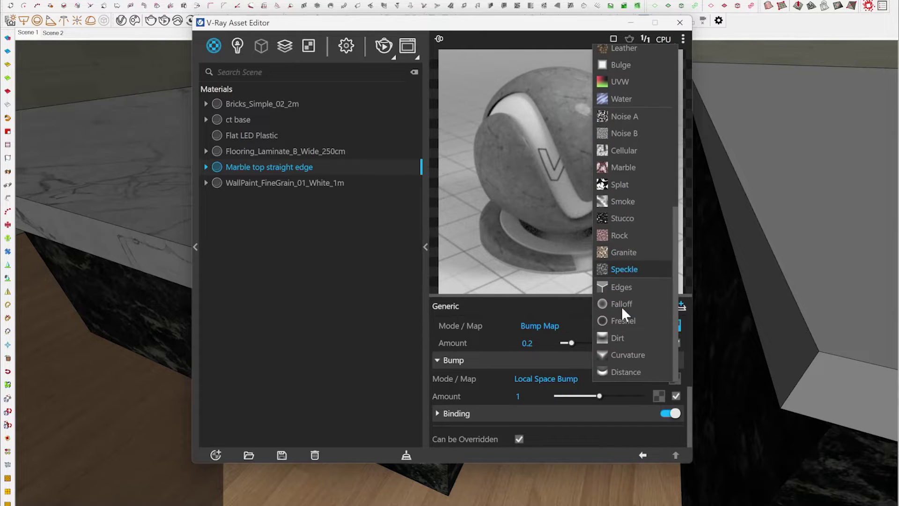
{"action": "left_click", "coordinate": [500, 344]}
{"action": "right_click", "coordinate": [268, 168]}
{"action": "left_click", "coordinate": [293, 217]}
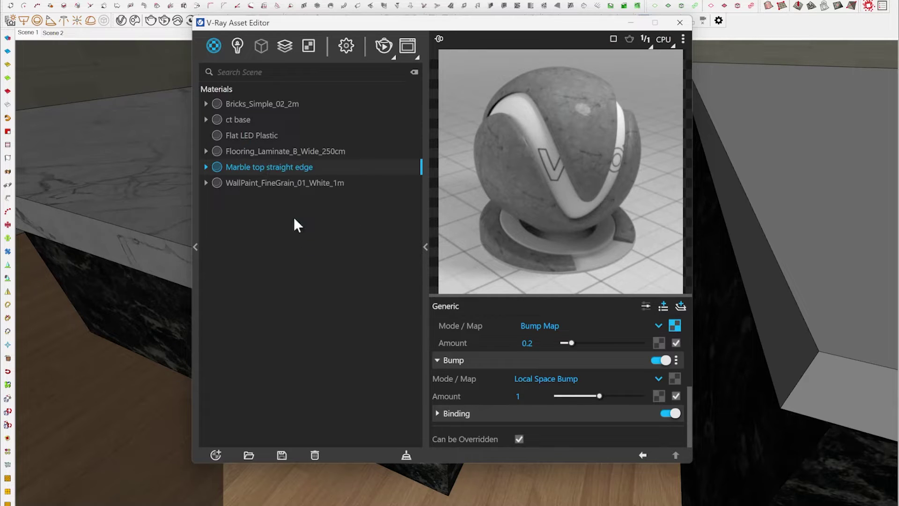
- Rename the original material to 'Marble top round edge'
{"action": "double_click", "coordinate": [314, 165]}
{"action": "left_click_drag", "start_coordinate": [291, 168], "coordinate": [270, 168]}
{"action": "type", "text": "top roun"}
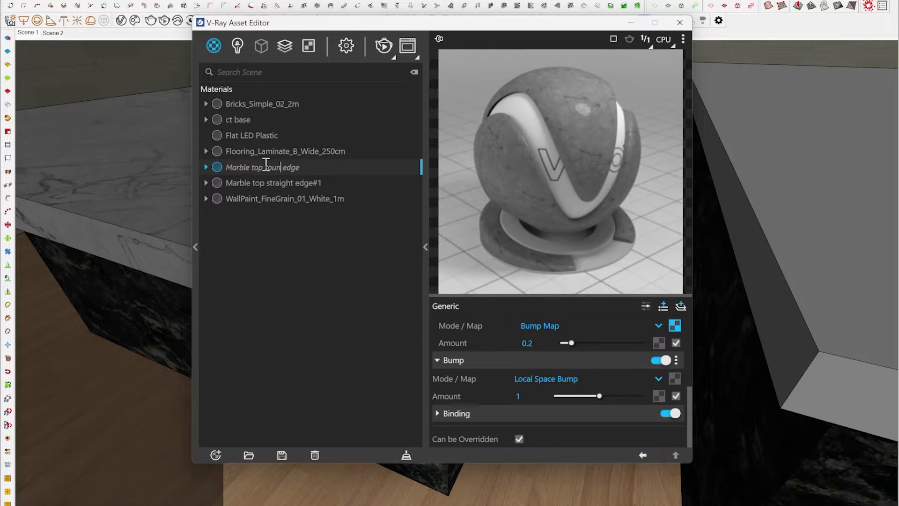
{"action": "type", "text": "d"}
{"action": "key", "text": "Return"}
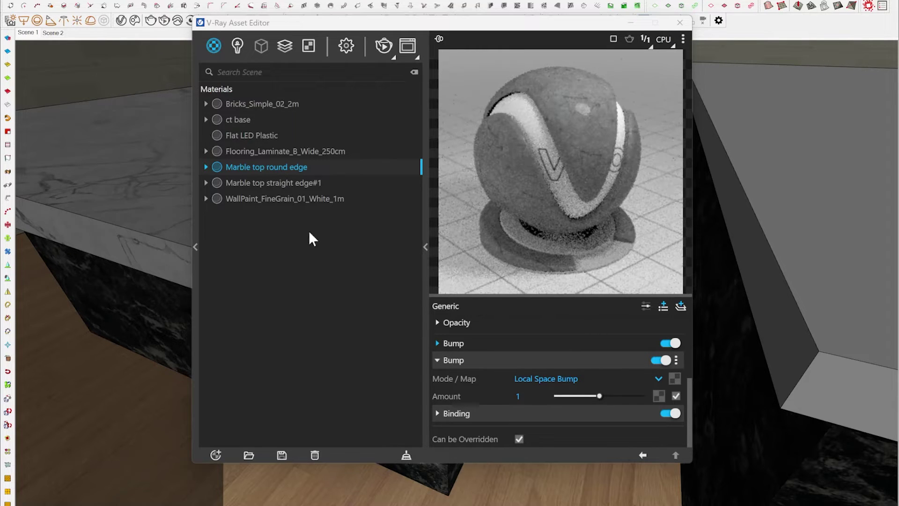
- Delete the second Bump layer from the Marble top straight edge#1 copy
{"action": "left_click", "coordinate": [304, 183]}
{"action": "scroll", "coordinate": [488, 374], "scroll_direction": "down", "scroll_amount": 5}
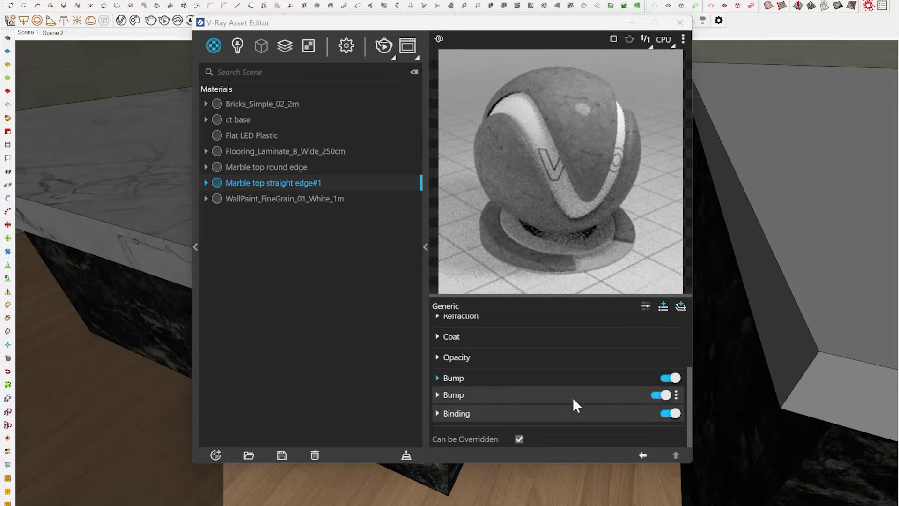
{"action": "left_click", "coordinate": [676, 395]}
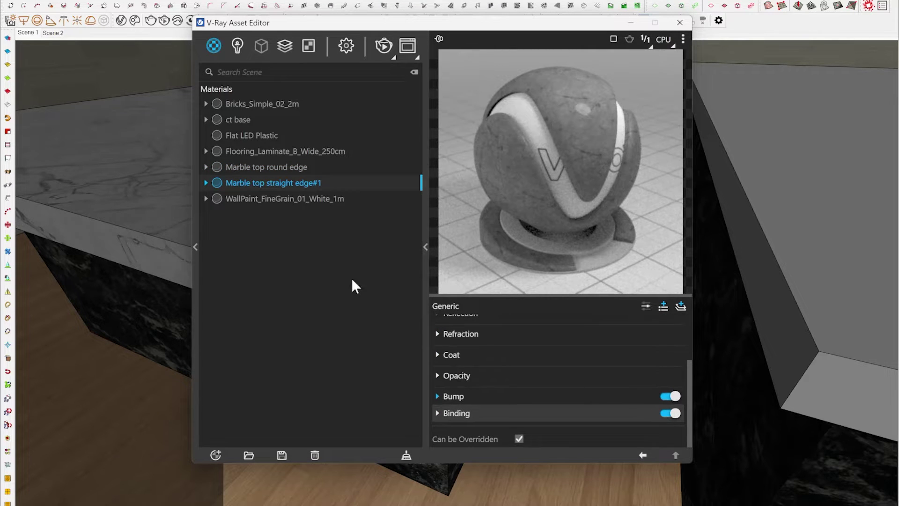
- Reselect Marble top round edge and keep its bump mode at Local Space Bump
{"action": "left_click", "coordinate": [294, 168]}
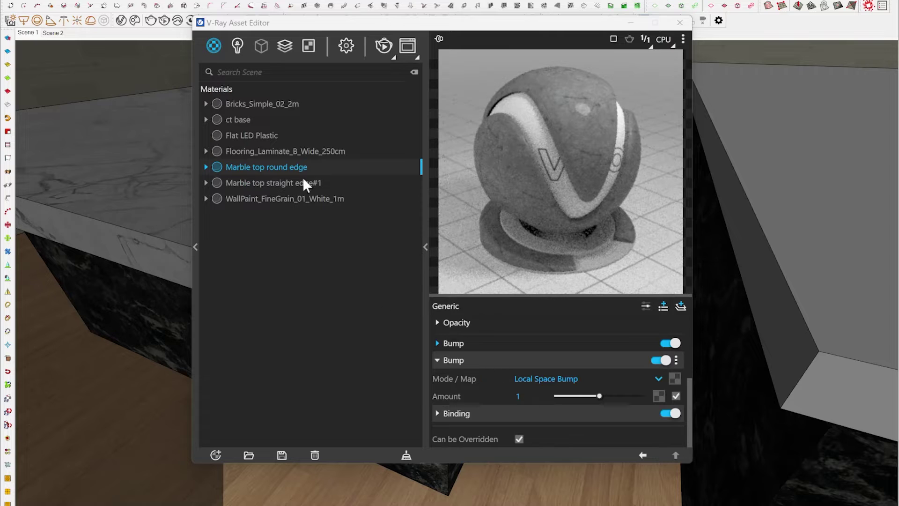
{"action": "left_click", "coordinate": [561, 378]}
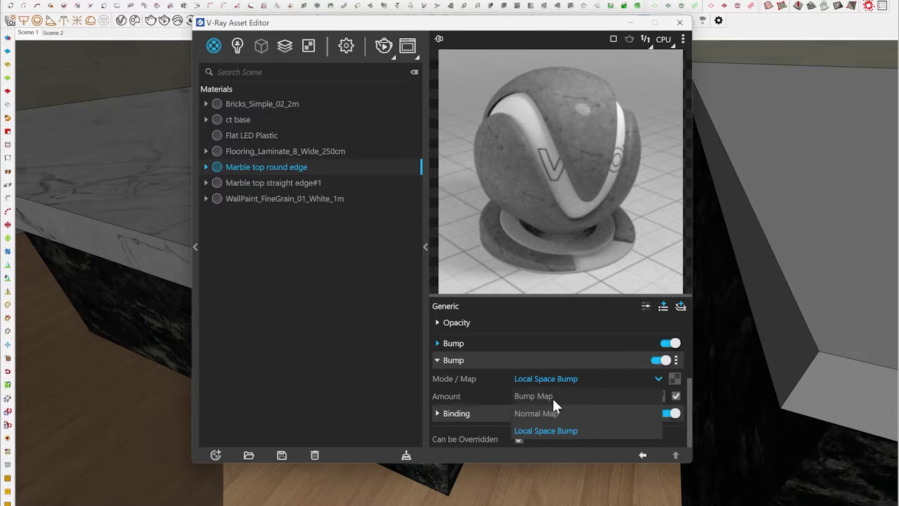
{"action": "left_click", "coordinate": [548, 429]}
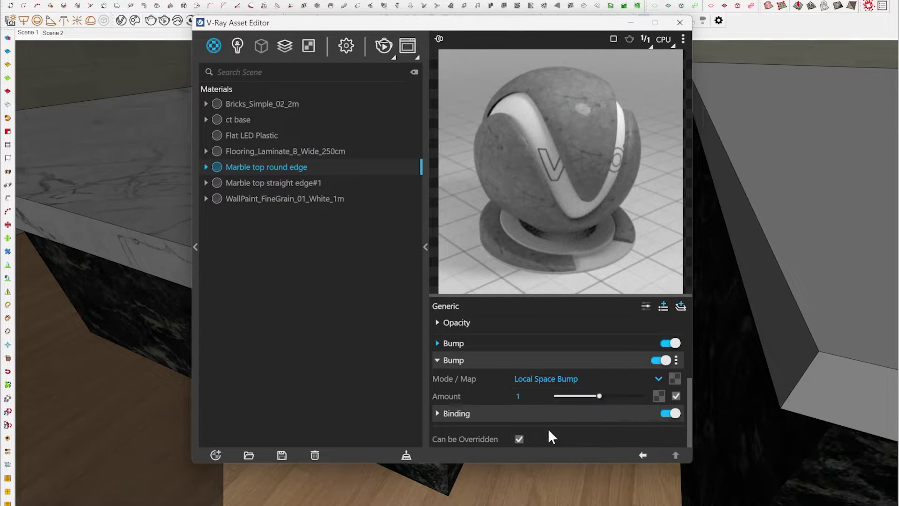
{"action": "left_click", "coordinate": [673, 376]}
{"action": "scroll", "coordinate": [630, 300], "scroll_direction": "down", "scroll_amount": 10}
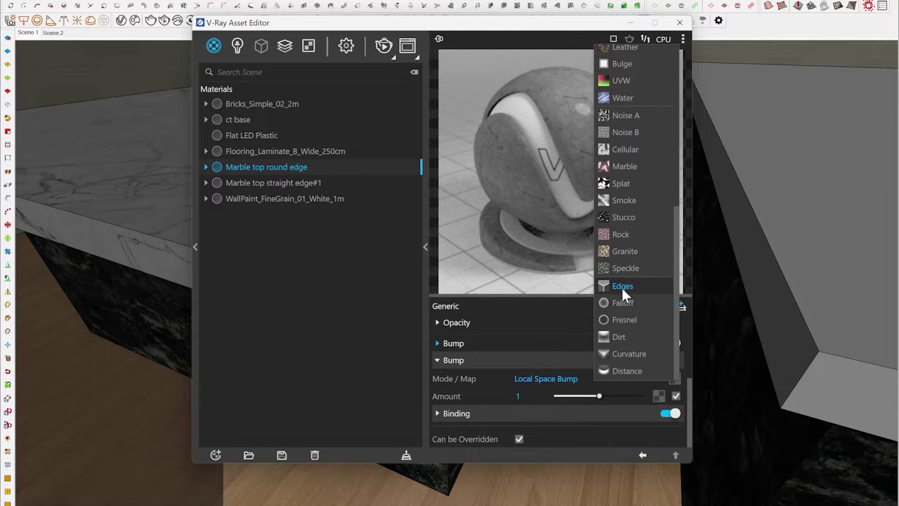
- Drive the round-edge bump with an Edges texture and check the model units in Model Info
{"action": "left_click", "coordinate": [625, 287]}
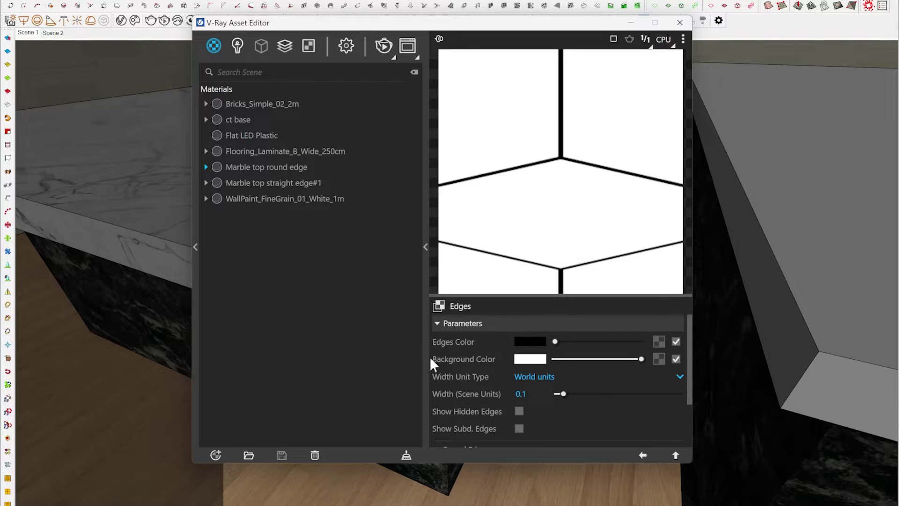
{"action": "scroll", "coordinate": [474, 375], "scroll_direction": "down", "scroll_amount": 2}
{"action": "scroll", "coordinate": [469, 377], "scroll_direction": "up", "scroll_amount": 2}
{"action": "left_click", "coordinate": [175, 2]}
{"action": "left_click", "coordinate": [201, 37]}
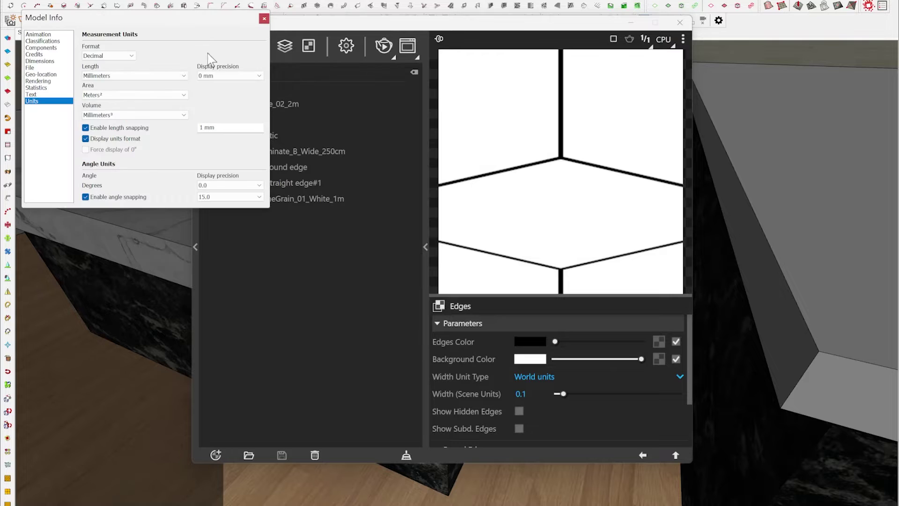
{"action": "left_click", "coordinate": [264, 19]}
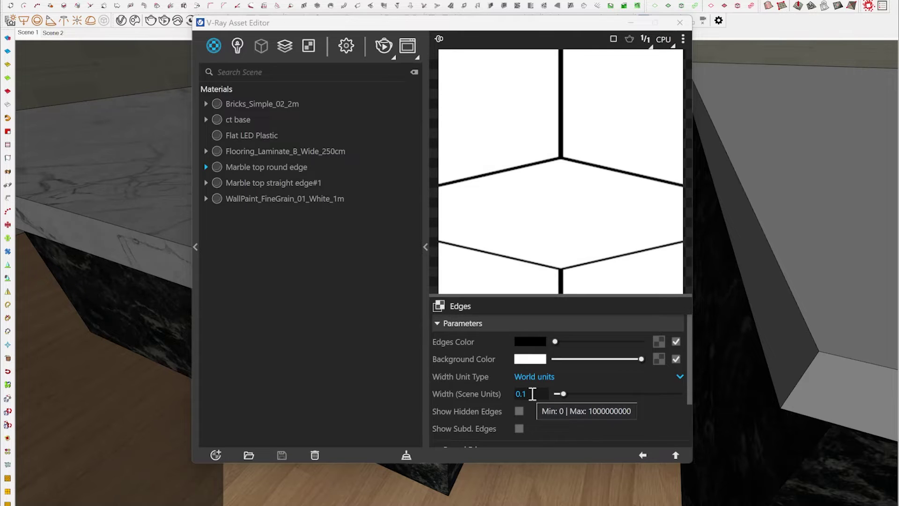
- Keep the Edges width at 0.1 world units and minimize the Asset Editor
{"action": "left_click", "coordinate": [532, 393]}
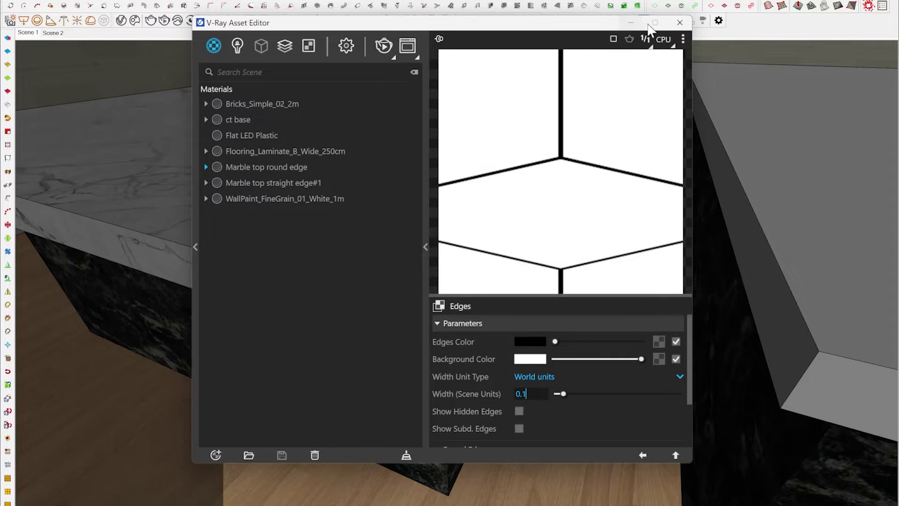
{"action": "left_click", "coordinate": [627, 24]}
{"action": "mouse_move", "coordinate": [540, 306]}
{"action": "middle_mouse_down"}
{"action": "mouse_move", "coordinate": [446, 285]}
{"action": "mouse_move", "coordinate": [348, 219]}
{"action": "middle_mouse_up"}
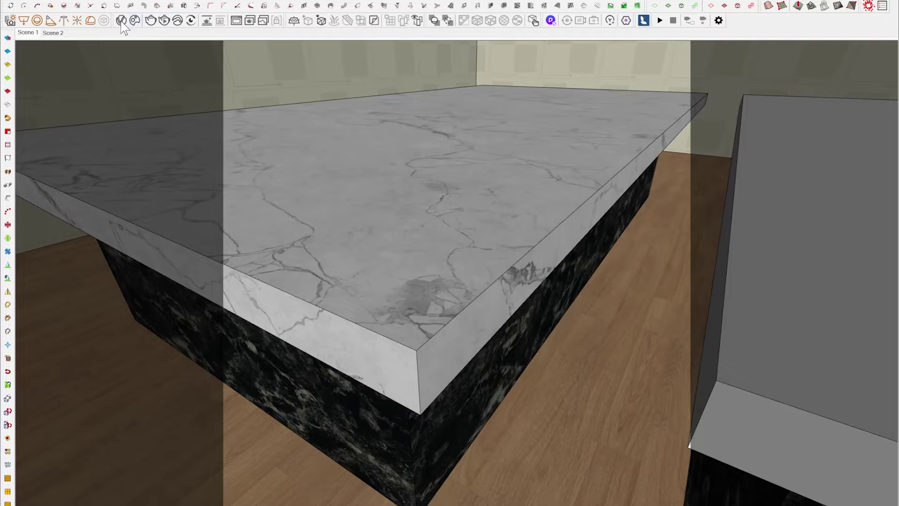
- Re-render the scene in the V-Ray Frame Buffer to show the rounded marble edge
{"action": "left_click", "coordinate": [236, 21]}
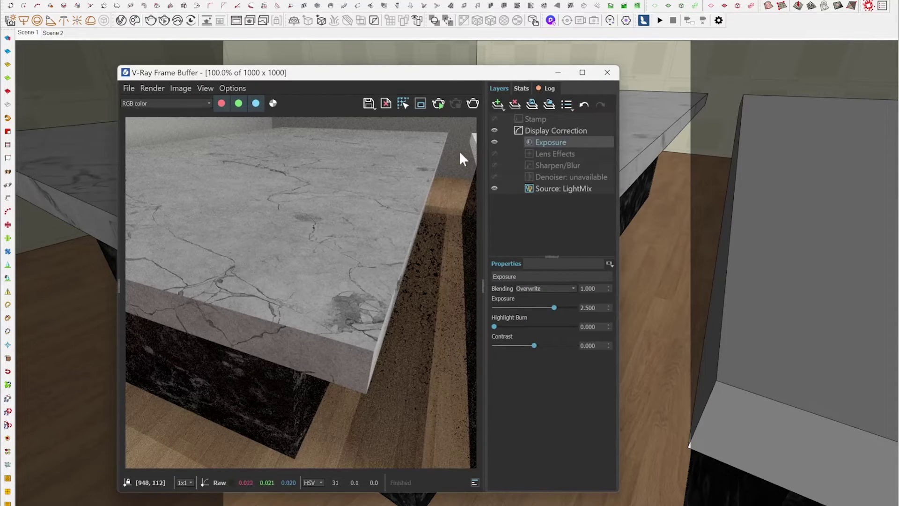
{"action": "left_click", "coordinate": [473, 104]}
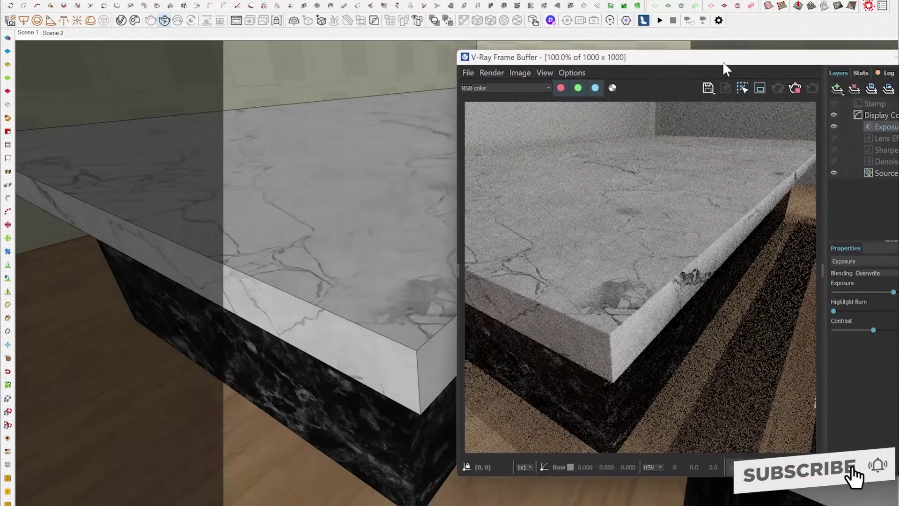
{"action": "mouse_move", "coordinate": [420, 374]}
{"action": "middle_mouse_down"}
{"action": "mouse_move", "coordinate": [400, 392]}
{"action": "mouse_move", "coordinate": [396, 378]}
{"action": "middle_mouse_up"}
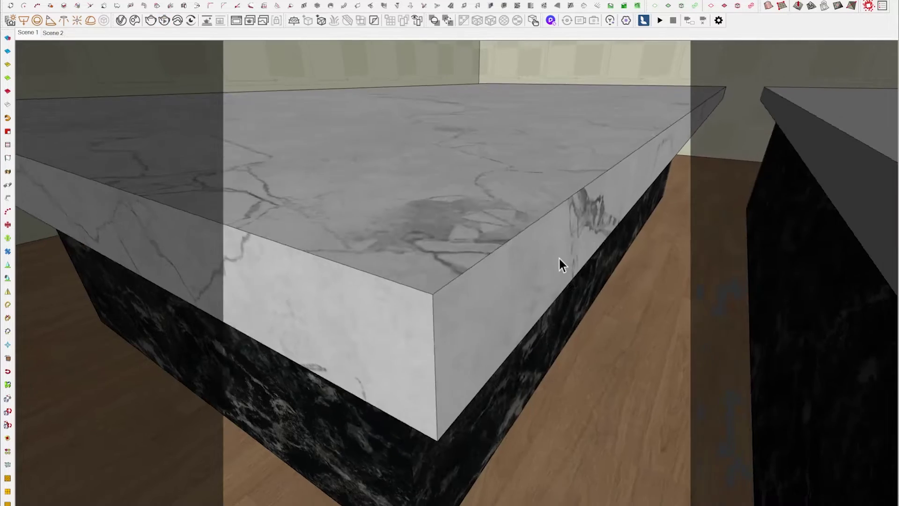
- Orbit and zoom to frame the countertop corner beside the grey slab
{"action": "scroll", "coordinate": [559, 258], "scroll_direction": "down", "scroll_amount": 3}
{"action": "scroll", "coordinate": [582, 281], "scroll_direction": "up", "scroll_amount": 5}
{"action": "mouse_move", "coordinate": [537, 298]}
{"action": "middle_mouse_down"}
{"action": "mouse_move", "coordinate": [316, 351]}
{"action": "mouse_move", "coordinate": [542, 285]}
{"action": "middle_mouse_up"}
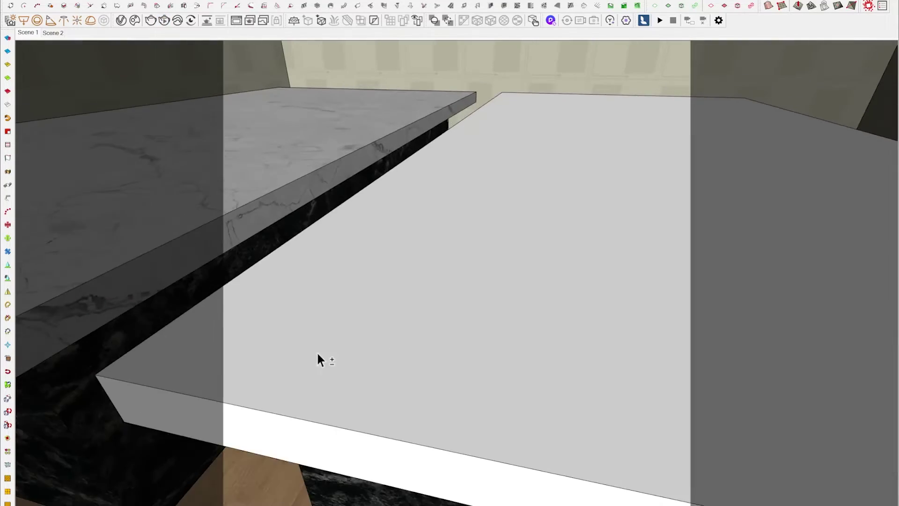
{"action": "scroll", "coordinate": [457, 305], "scroll_direction": "up", "scroll_amount": 2}
{"action": "mouse_move", "coordinate": [458, 305]}
{"action": "middle_mouse_down"}
{"action": "mouse_move", "coordinate": [507, 296]}
{"action": "mouse_move", "coordinate": [501, 342]}
{"action": "mouse_move", "coordinate": [518, 327]}
{"action": "mouse_move", "coordinate": [672, 309]}
{"action": "mouse_move", "coordinate": [584, 291]}
{"action": "middle_mouse_up"}
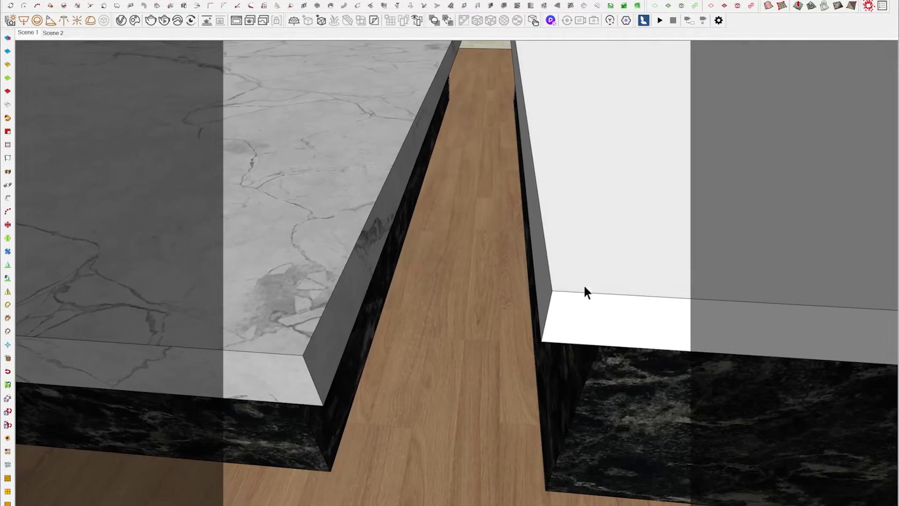
- Paint the white slab with the Marble top straight edge#1 material
{"action": "left_click", "coordinate": [120, 20]}
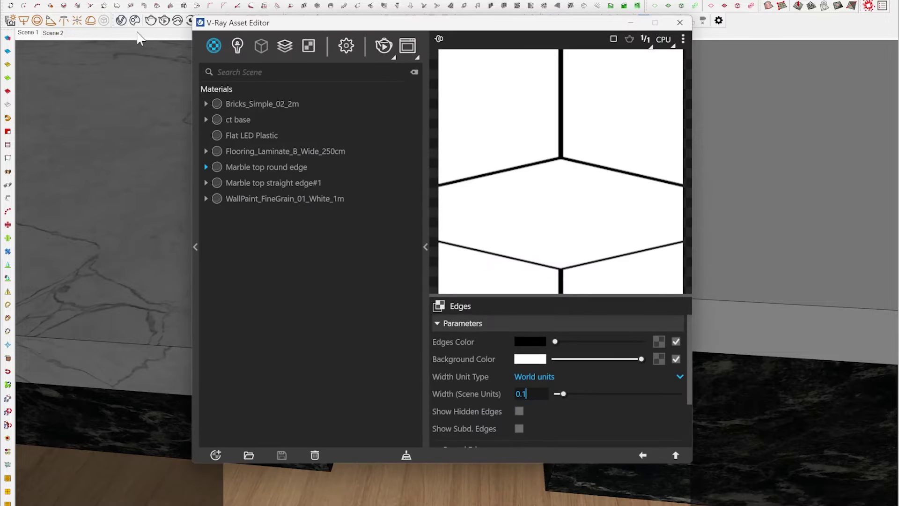
{"action": "left_click", "coordinate": [290, 182]}
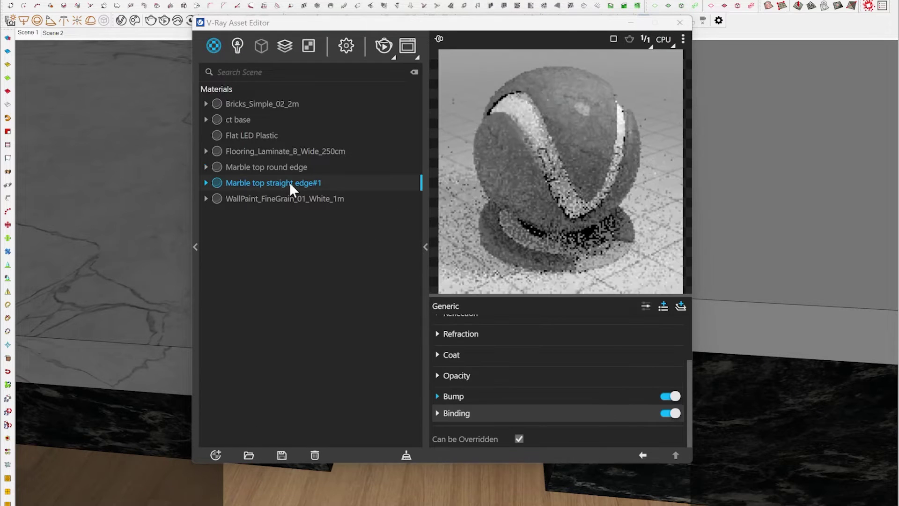
{"action": "left_click", "coordinate": [631, 22]}
{"action": "scroll", "coordinate": [644, 197], "scroll_direction": "up", "scroll_amount": 6}
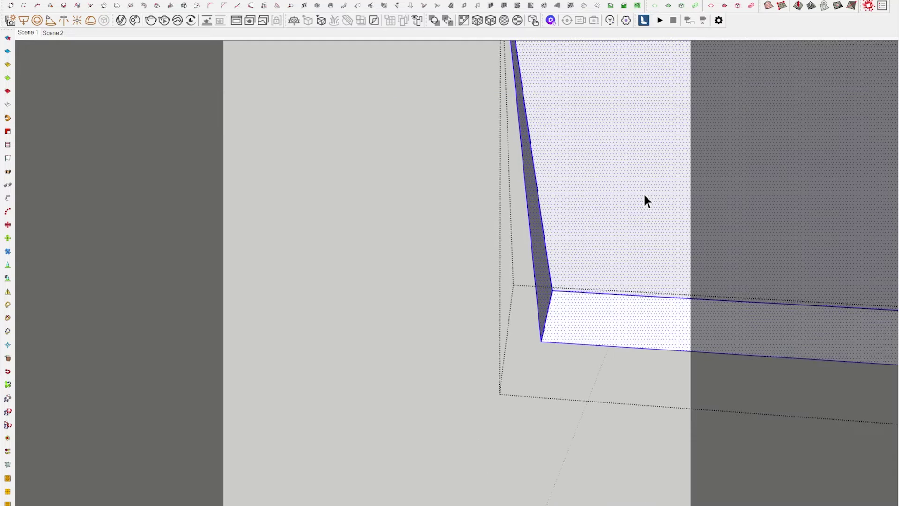
{"action": "key", "text": "b"}
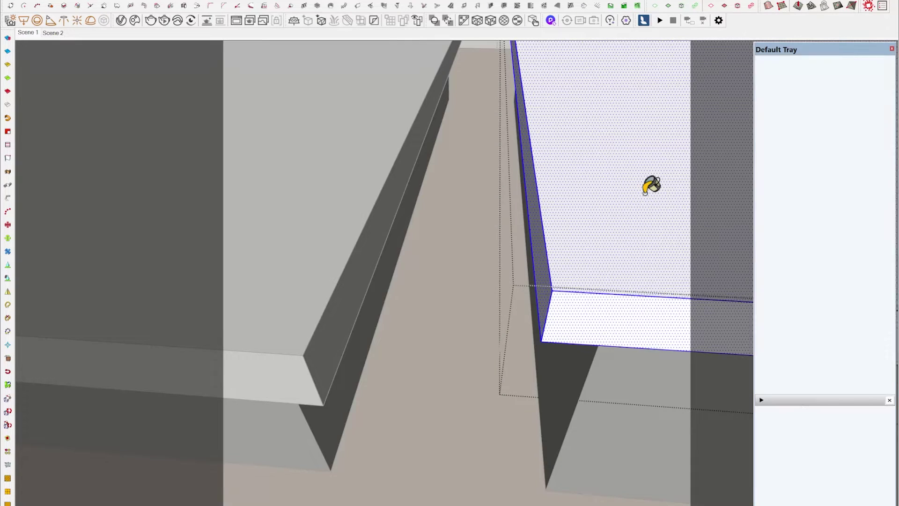
{"action": "left_click", "coordinate": [641, 189]}
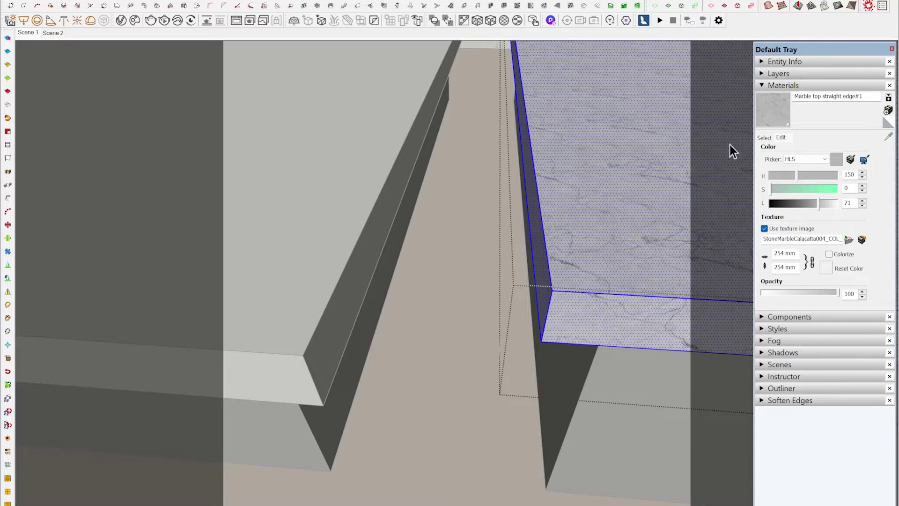
{"action": "left_click", "coordinate": [774, 84]}
{"action": "left_click", "coordinate": [891, 49]}
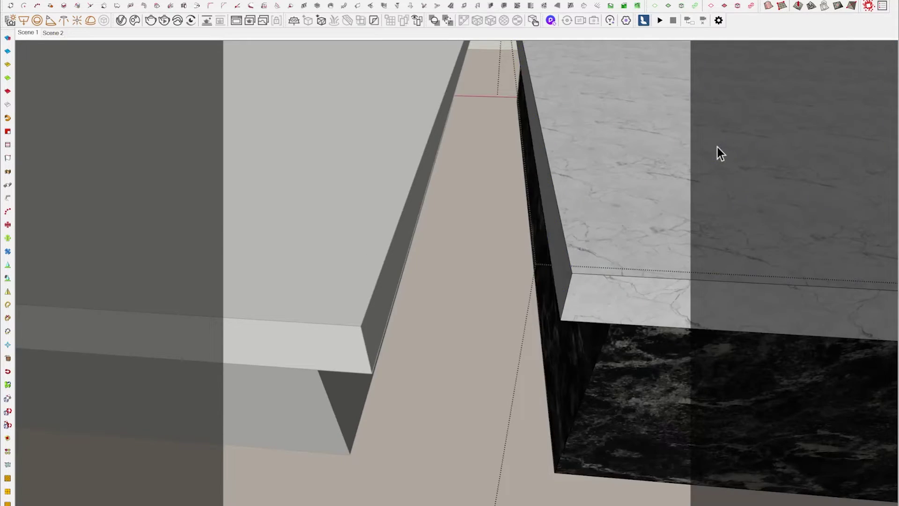
- Set the slab's marble texture width to 1500 mm
{"action": "scroll", "coordinate": [718, 147], "scroll_direction": "down", "scroll_amount": 5}
{"action": "middle_click_drag", "start_coordinate": [673, 167], "coordinate": [512, 317]}
{"action": "key", "text": "b"}
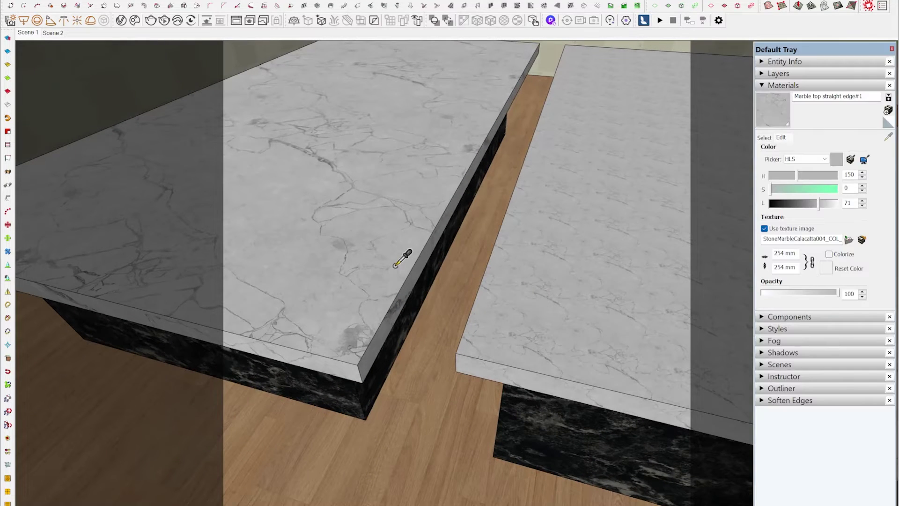
{"action": "left_click", "coordinate": [689, 270], "text": "alt"}
{"action": "double_click", "coordinate": [783, 253]}
{"action": "type", "text": "1500"}
{"action": "key", "text": "Return"}
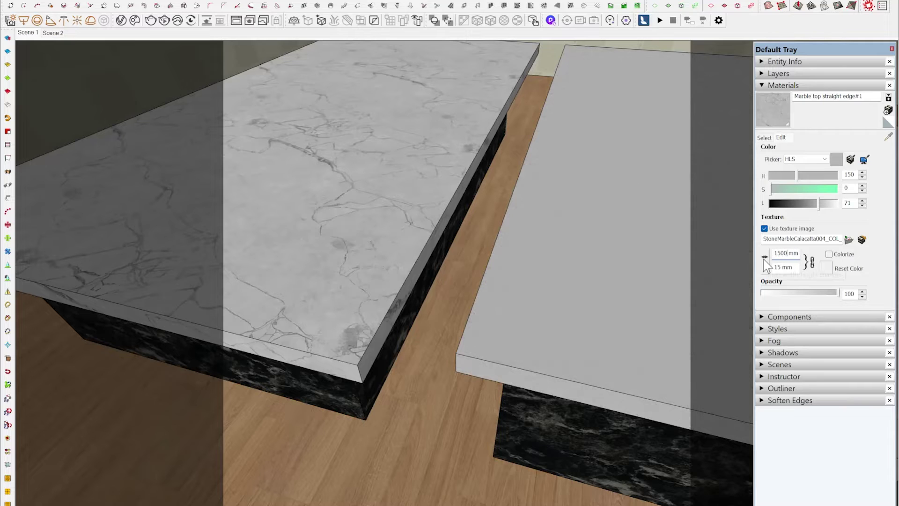
- Move the right marble slab closer to the round-edge countertop
{"action": "middle_click_drag", "start_coordinate": [410, 368], "coordinate": [604, 309]}
{"action": "left_click", "coordinate": [764, 138]}
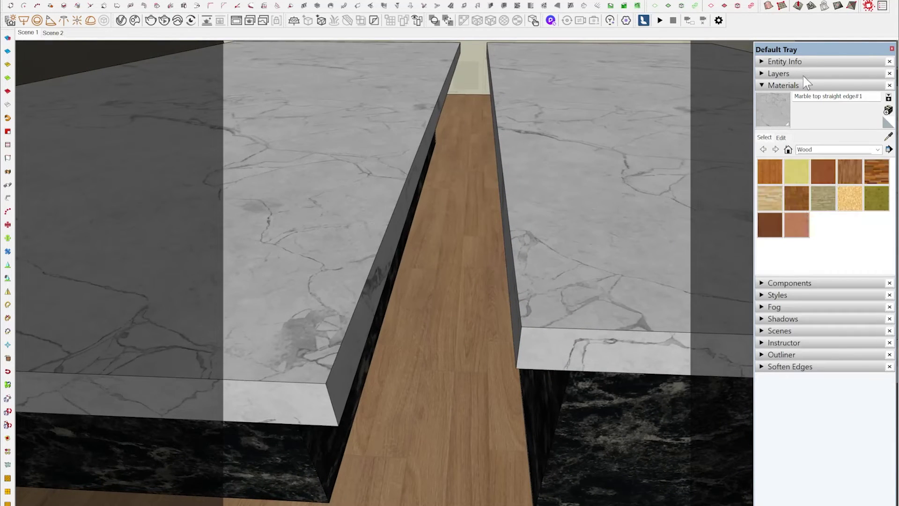
{"action": "left_click", "coordinate": [833, 85]}
{"action": "left_click", "coordinate": [891, 48]}
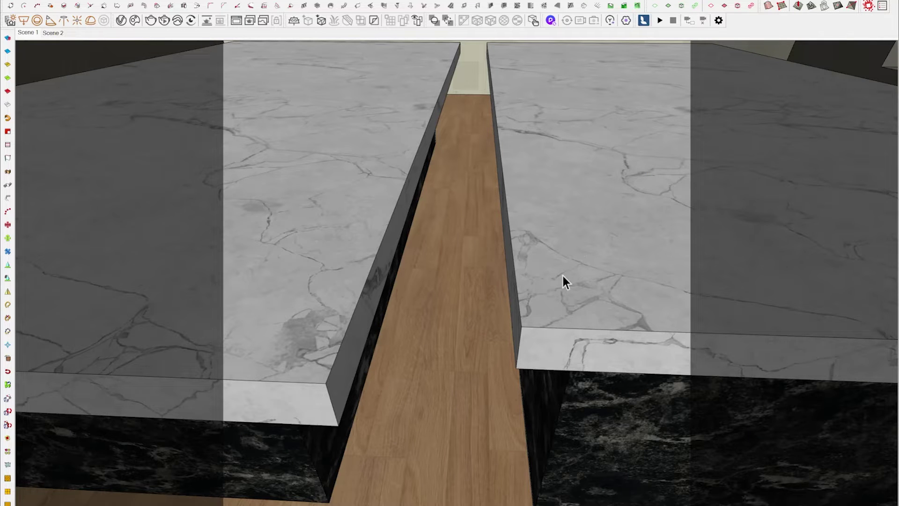
{"action": "left_click", "coordinate": [514, 364]}
{"action": "left_click_drag", "start_coordinate": [490, 425], "coordinate": [450, 426]}
{"action": "key", "text": "space"}
{"action": "middle_click_drag", "start_coordinate": [408, 346], "coordinate": [477, 267]}
{"action": "scroll", "coordinate": [519, 245], "scroll_direction": "up", "scroll_amount": 3}
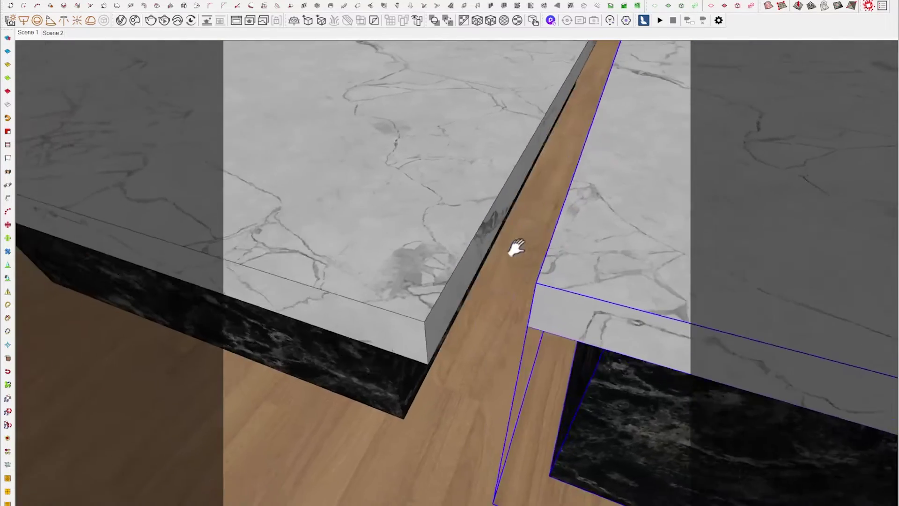
- In the Asset Editor, set Marble top round edge's Edges bump texture width to 0.5
{"action": "left_click", "coordinate": [122, 20]}
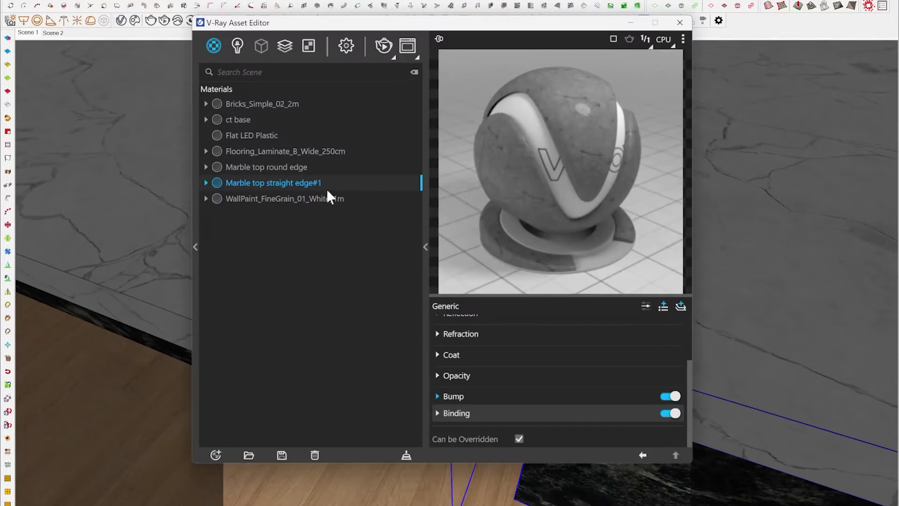
{"action": "left_click", "coordinate": [293, 167]}
{"action": "left_click", "coordinate": [675, 378]}
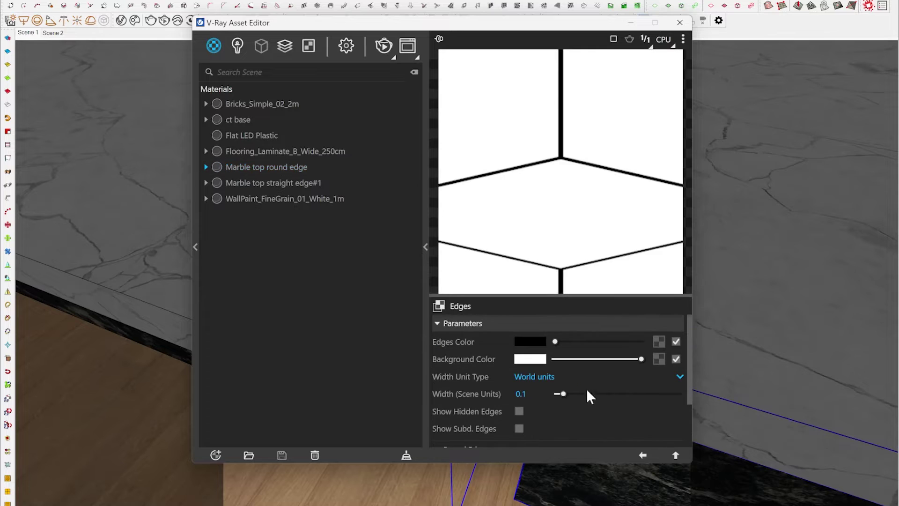
{"action": "left_click", "coordinate": [537, 393]}
{"action": "type", "text": "0.5"}
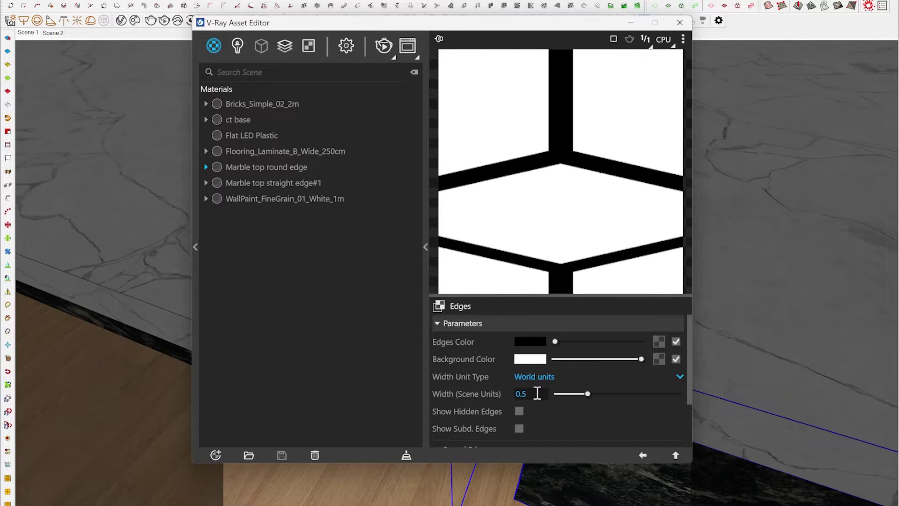
{"action": "key", "text": "Return"}
{"action": "left_click", "coordinate": [679, 22]}
{"action": "mouse_move", "coordinate": [615, 104]}
{"action": "middle_mouse_down"}
{"action": "mouse_move", "coordinate": [462, 287]}
{"action": "mouse_move", "coordinate": [496, 241]}
{"action": "mouse_move", "coordinate": [534, 227]}
{"action": "mouse_move", "coordinate": [511, 220]}
{"action": "middle_mouse_up"}
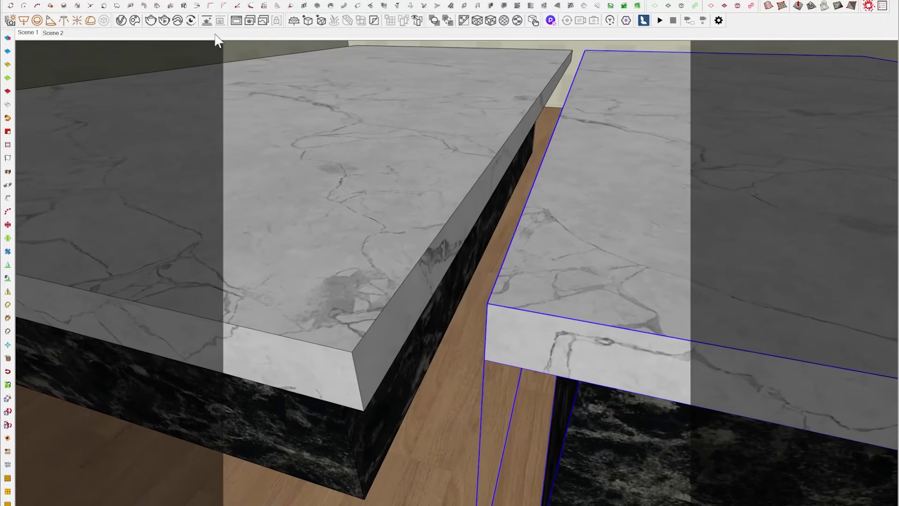
- Start an interactive V-Ray render and move the Frame Buffer window aside
{"action": "left_click", "coordinate": [164, 21]}
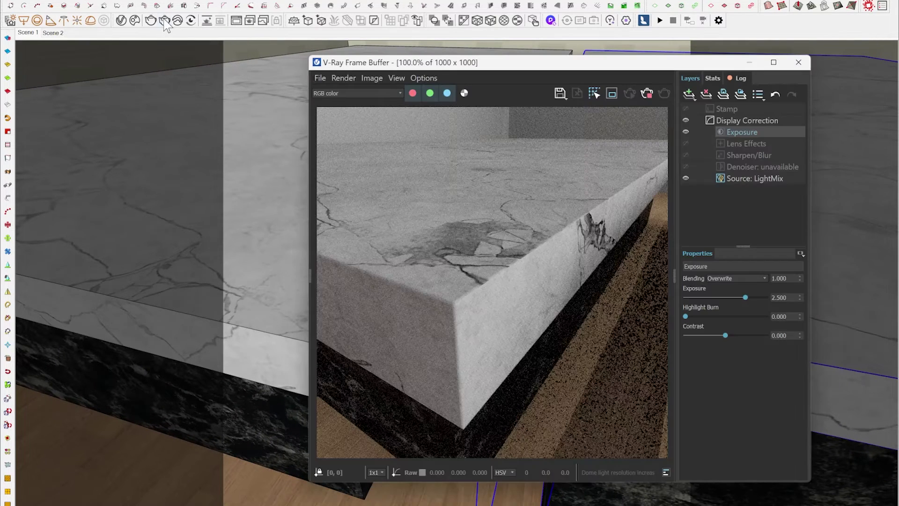
{"action": "left_click", "coordinate": [674, 276]}
{"action": "mouse_move", "coordinate": [640, 65]}
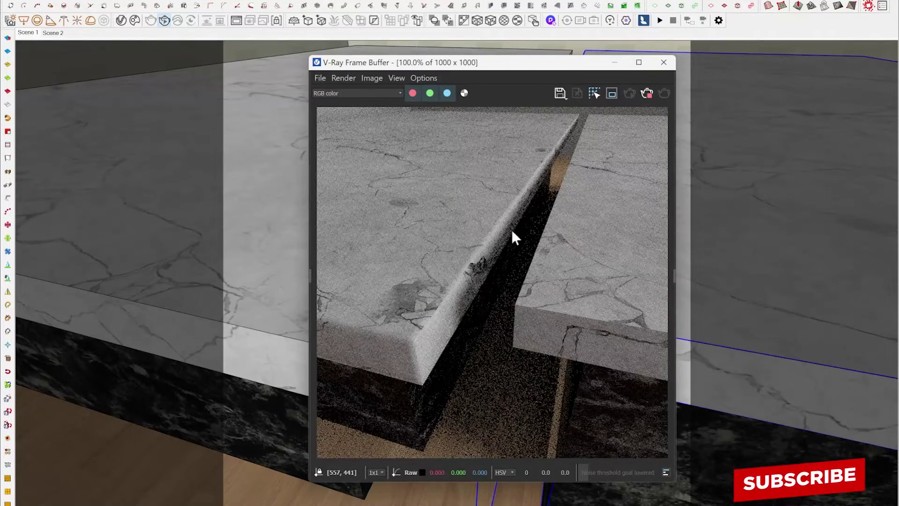
{"action": "mouse_move", "coordinate": [508, 75]}
{"action": "left_mouse_down"}
{"action": "mouse_move", "coordinate": [335, 14]}
{"action": "mouse_move", "coordinate": [243, 16]}
{"action": "left_mouse_up"}
- Set the Frame Buffer's Display Correction exposure to 3.5
{"action": "left_click", "coordinate": [409, 216]}
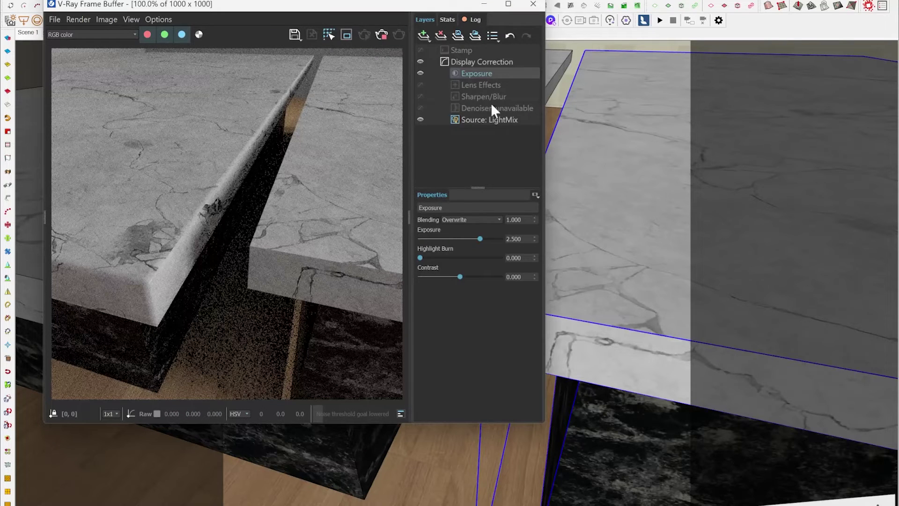
{"action": "left_click_drag", "start_coordinate": [521, 239], "coordinate": [499, 239]}
{"action": "key", "text": "ctrl+a"}
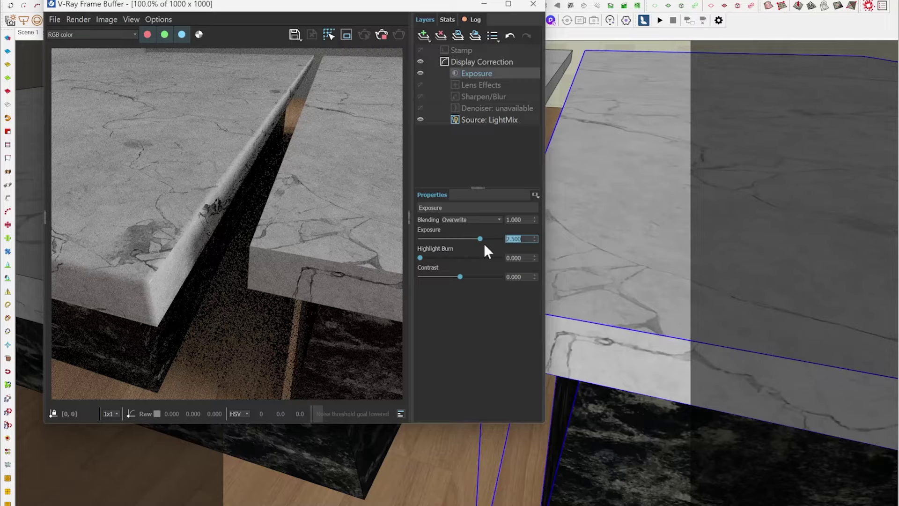
{"action": "key", "text": "Return"}
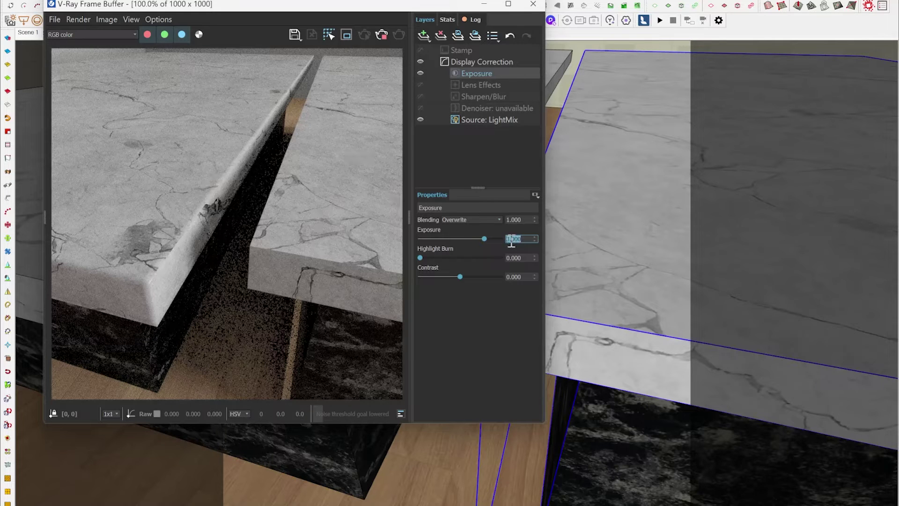
{"action": "type", "text": "5"}
{"action": "key", "text": "Return"}
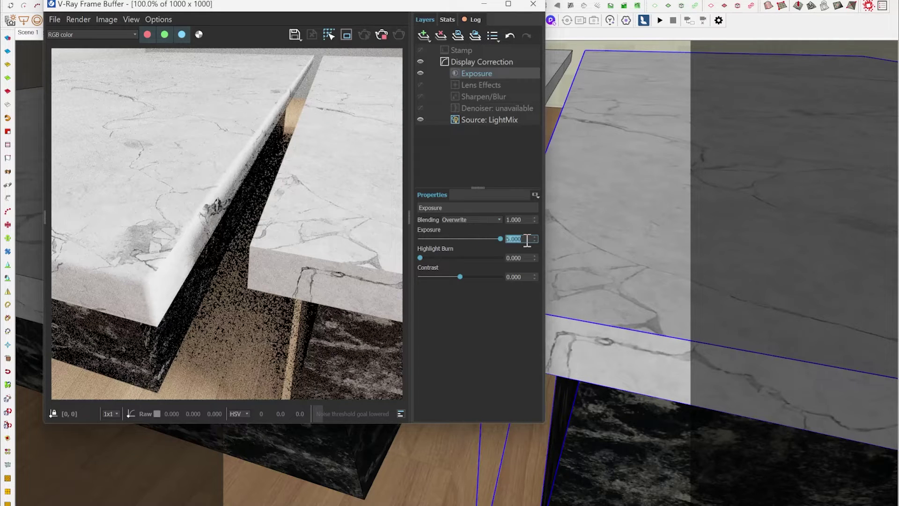
{"action": "type", "text": "4"}
{"action": "key", "text": "Return"}
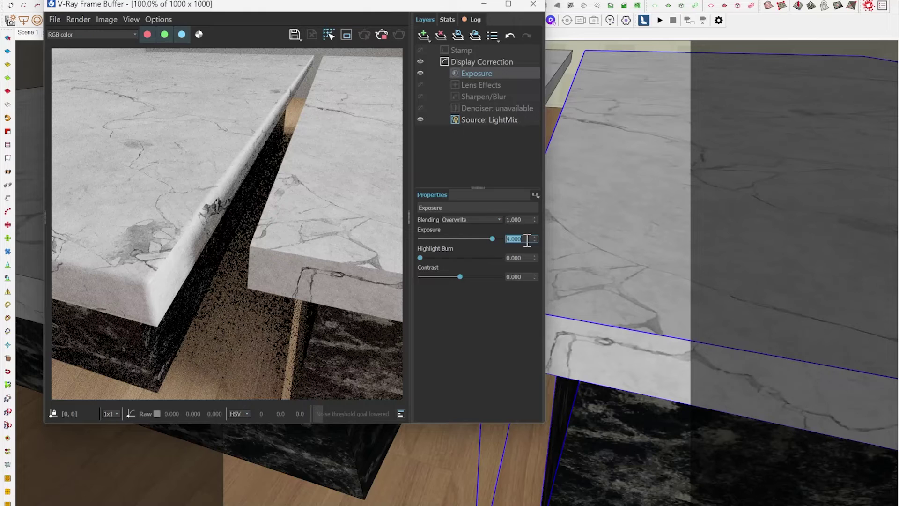
{"action": "key", "text": "Return"}
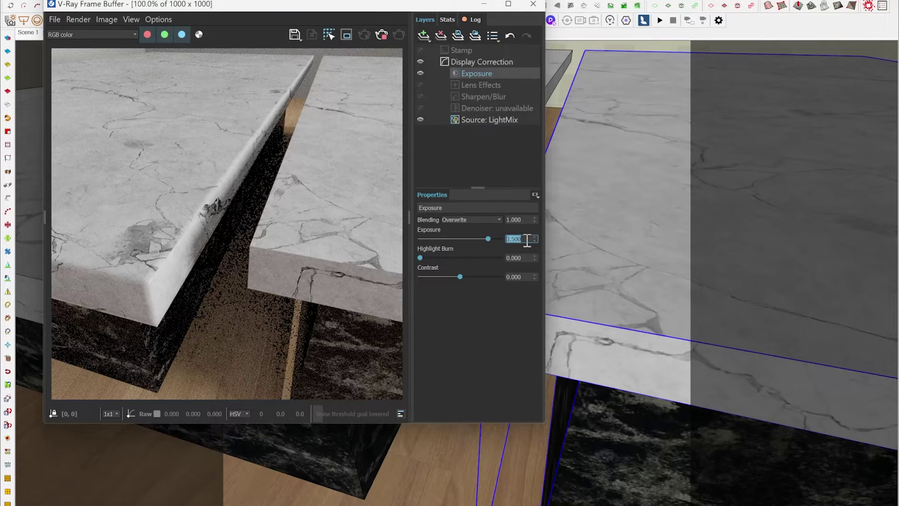
- Collapse the layers panel and place the Frame Buffer beside the model
{"action": "left_click_drag", "start_coordinate": [276, 12], "coordinate": [550, 28]}
{"action": "left_click", "coordinate": [664, 233]}
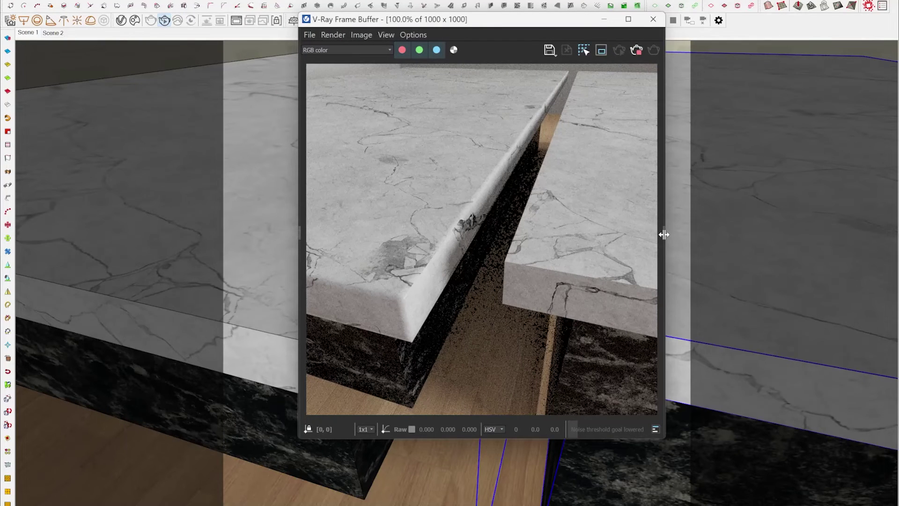
{"action": "mouse_move", "coordinate": [569, 27]}
{"action": "left_mouse_down"}
{"action": "mouse_move", "coordinate": [547, 27]}
{"action": "mouse_move", "coordinate": [784, 17]}
{"action": "mouse_move", "coordinate": [236, 0]}
{"action": "left_mouse_up"}
- Orbit around the countertop slab edge and select the mitred-edge slab
{"action": "scroll", "coordinate": [443, 320], "scroll_direction": "up", "scroll_amount": 5}
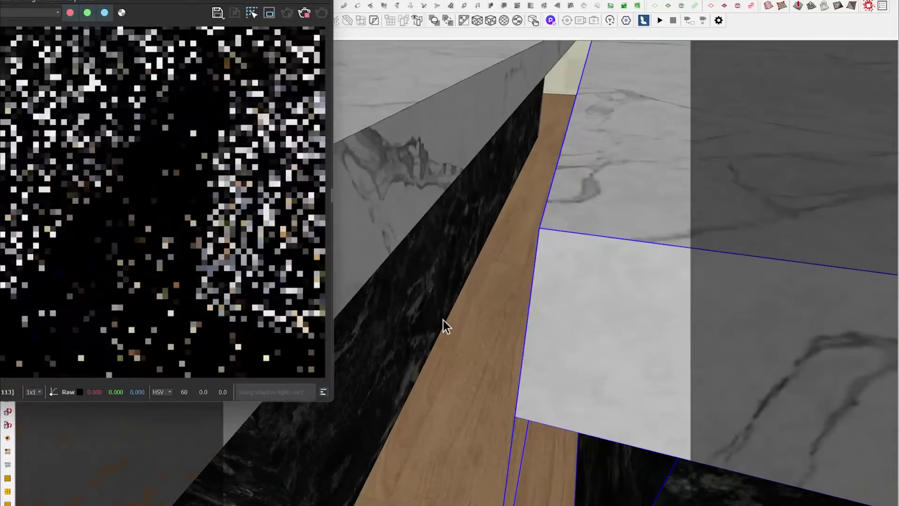
{"action": "left_click_drag", "start_coordinate": [219, 15], "coordinate": [255, 11]}
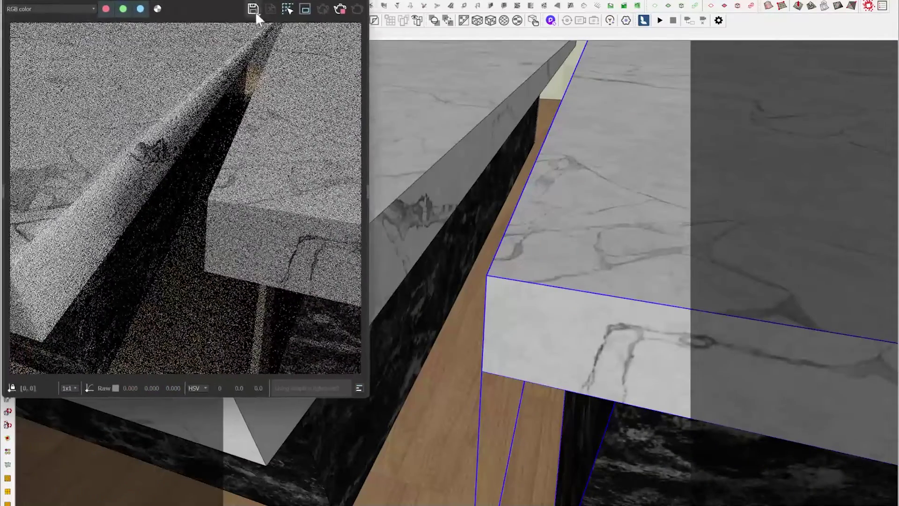
{"action": "mouse_move", "coordinate": [470, 268]}
{"action": "middle_mouse_down"}
{"action": "mouse_move", "coordinate": [520, 269]}
{"action": "mouse_move", "coordinate": [518, 277]}
{"action": "mouse_move", "coordinate": [517, 265]}
{"action": "mouse_move", "coordinate": [451, 269]}
{"action": "mouse_move", "coordinate": [606, 357]}
{"action": "mouse_move", "coordinate": [619, 393]}
{"action": "mouse_move", "coordinate": [606, 381]}
{"action": "middle_mouse_up"}
{"action": "scroll", "coordinate": [596, 371], "scroll_direction": "down", "scroll_amount": 2}
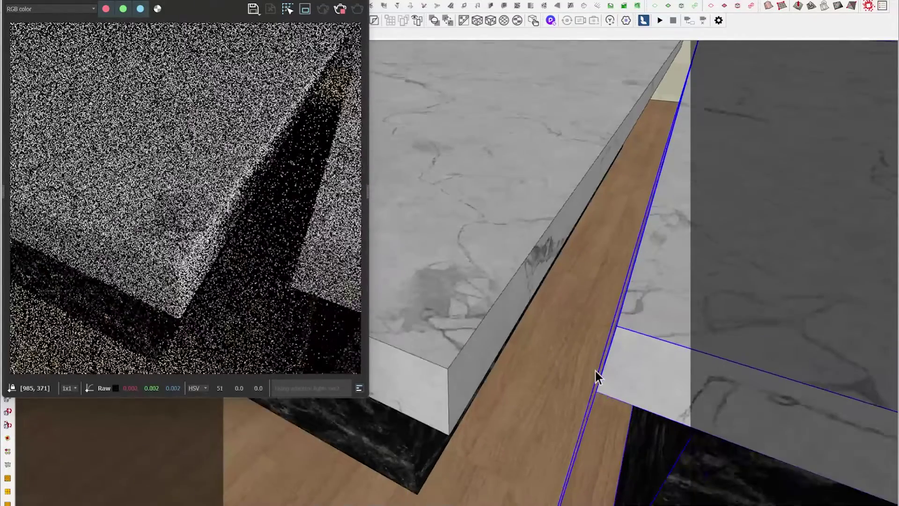
{"action": "mouse_move", "coordinate": [588, 371]}
{"action": "middle_mouse_down"}
{"action": "mouse_move", "coordinate": [578, 371]}
{"action": "mouse_move", "coordinate": [586, 379]}
{"action": "middle_mouse_up"}
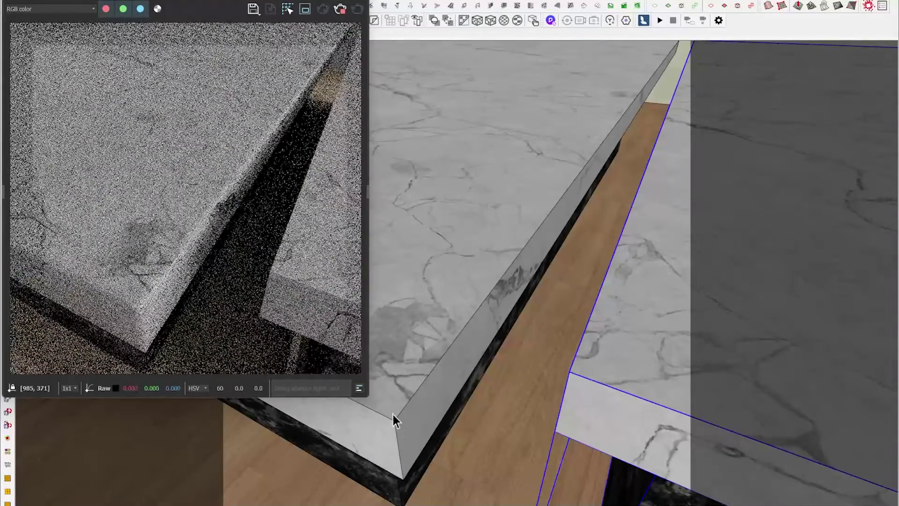
{"action": "left_click", "coordinate": [408, 413]}
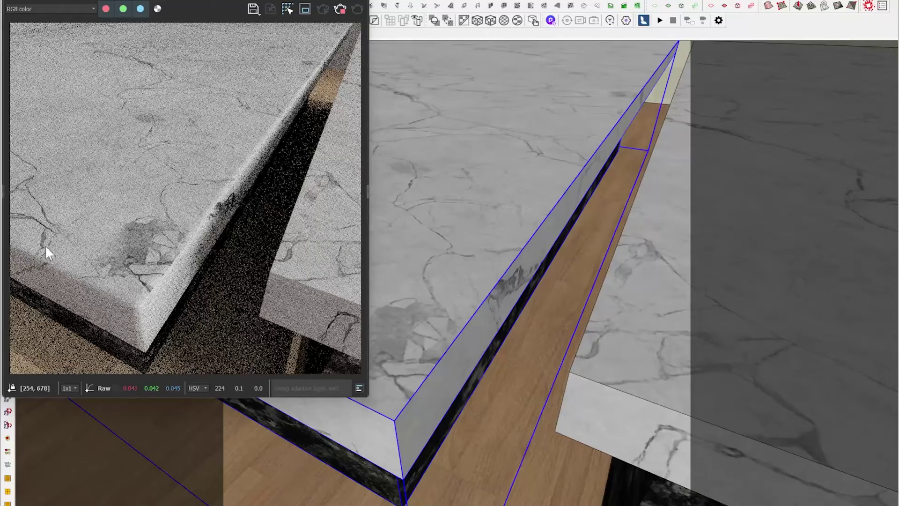
- Pan across the rendered corner, orbit to a final angle, and stop the render
{"action": "scroll", "coordinate": [127, 297], "scroll_direction": "up", "scroll_amount": 3}
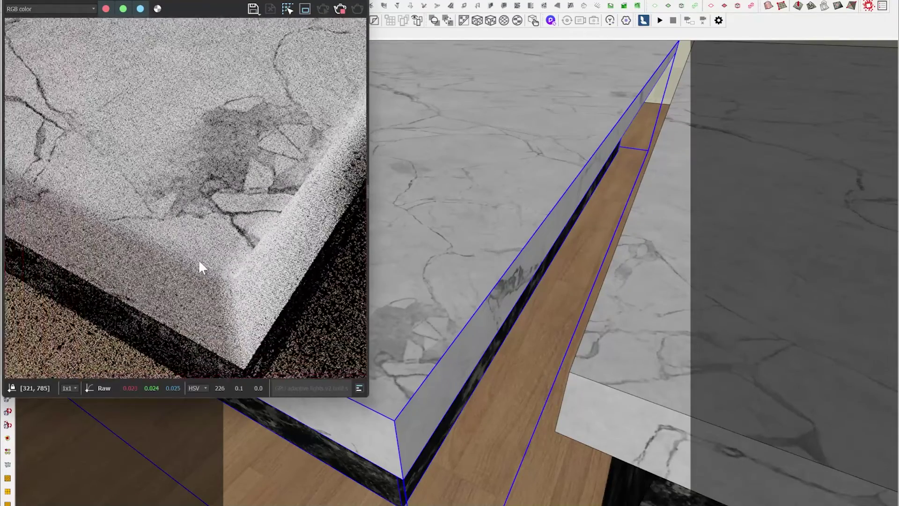
{"action": "mouse_move", "coordinate": [196, 308]}
{"action": "middle_mouse_down"}
{"action": "mouse_move", "coordinate": [169, 289]}
{"action": "mouse_move", "coordinate": [130, 297]}
{"action": "mouse_move", "coordinate": [115, 288]}
{"action": "mouse_move", "coordinate": [201, 311]}
{"action": "mouse_move", "coordinate": [194, 285]}
{"action": "middle_mouse_up"}
{"action": "scroll", "coordinate": [190, 283], "scroll_direction": "down", "scroll_amount": 2}
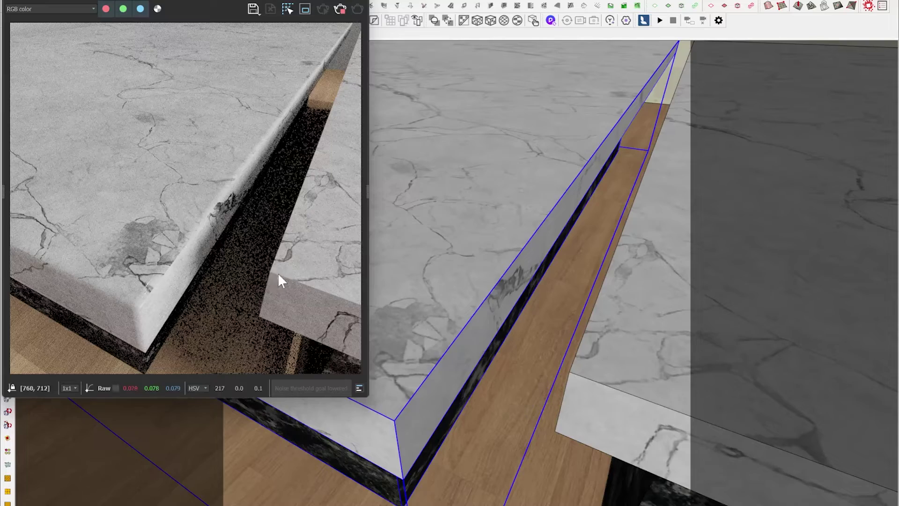
{"action": "mouse_move", "coordinate": [510, 336]}
{"action": "middle_mouse_down"}
{"action": "mouse_move", "coordinate": [518, 327]}
{"action": "mouse_move", "coordinate": [661, 333]}
{"action": "mouse_move", "coordinate": [608, 331]}
{"action": "mouse_move", "coordinate": [526, 307]}
{"action": "mouse_move", "coordinate": [616, 317]}
{"action": "mouse_move", "coordinate": [483, 309]}
{"action": "mouse_move", "coordinate": [533, 314]}
{"action": "middle_mouse_up"}
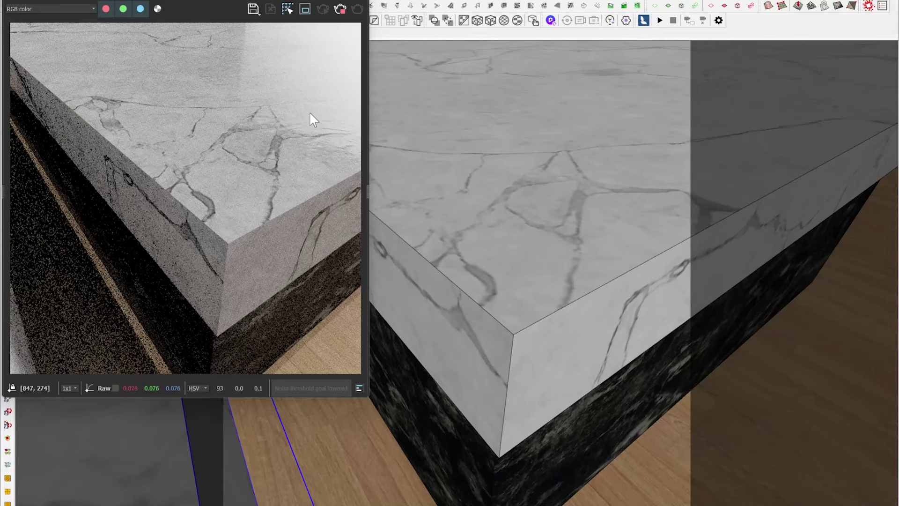
{"action": "left_click", "coordinate": [340, 9]}
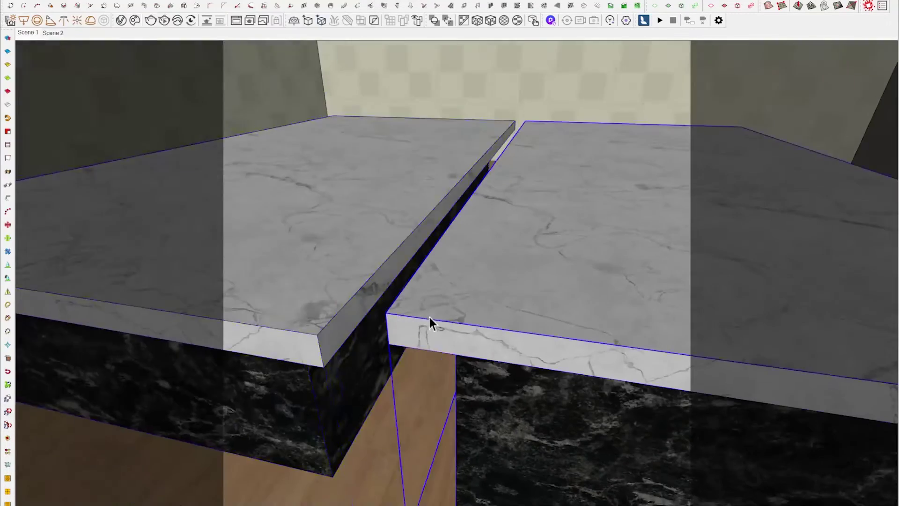
- Zoom the Frame Buffer on the stacked straight and rounded slabs, docked at right
{"action": "scroll", "coordinate": [465, 287], "scroll_direction": "down", "scroll_amount": 5}
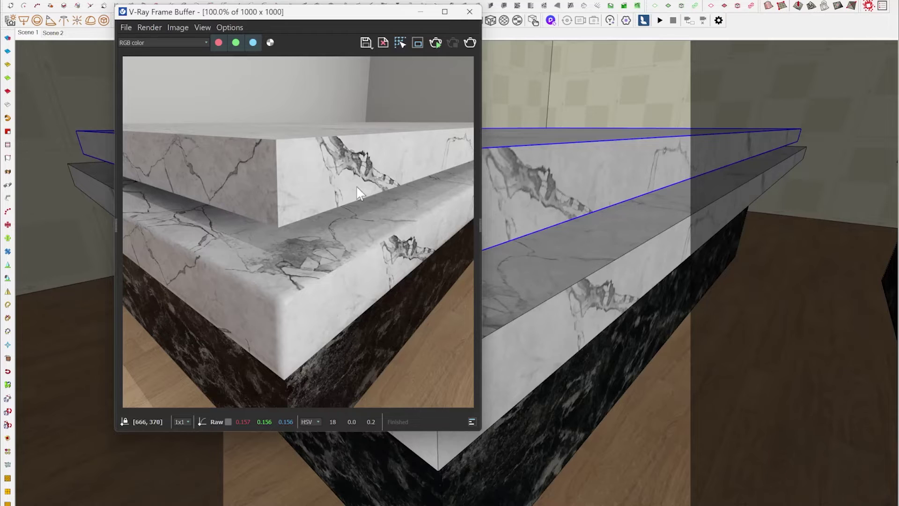
{"action": "scroll", "coordinate": [270, 192], "scroll_direction": "up", "scroll_amount": 1}
{"action": "scroll", "coordinate": [270, 192], "scroll_direction": "down", "scroll_amount": 1}
{"action": "mouse_move", "coordinate": [307, 12]}
{"action": "left_mouse_down"}
{"action": "mouse_move", "coordinate": [638, 17]}
{"action": "mouse_move", "coordinate": [743, 77]}
{"action": "mouse_move", "coordinate": [695, 47]}
{"action": "left_mouse_up"}
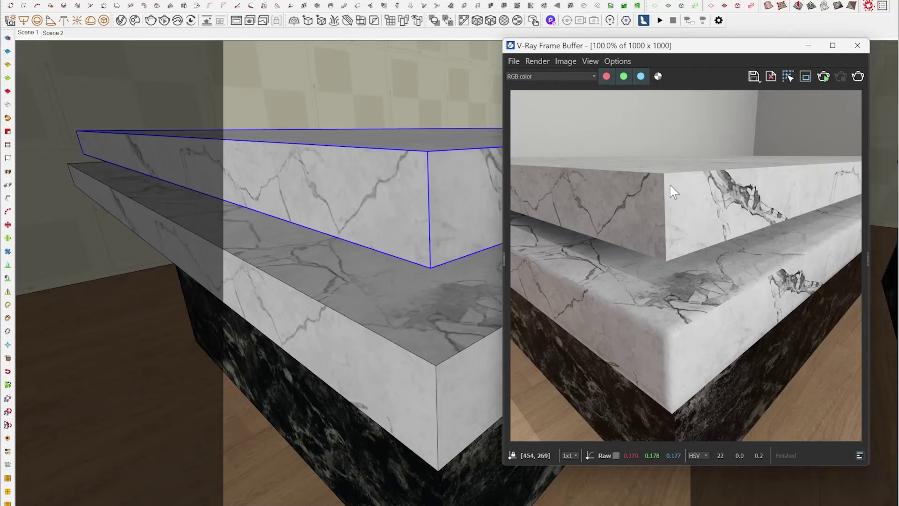
{"action": "scroll", "coordinate": [668, 183], "scroll_direction": "up", "scroll_amount": 1}
{"action": "scroll", "coordinate": [667, 334], "scroll_direction": "up", "scroll_amount": 2}
{"action": "scroll", "coordinate": [667, 334], "scroll_direction": "down", "scroll_amount": 1}
{"action": "scroll", "coordinate": [617, 255], "scroll_direction": "down", "scroll_amount": 2}
{"action": "left_click_drag", "start_coordinate": [669, 56], "coordinate": [639, 53]}
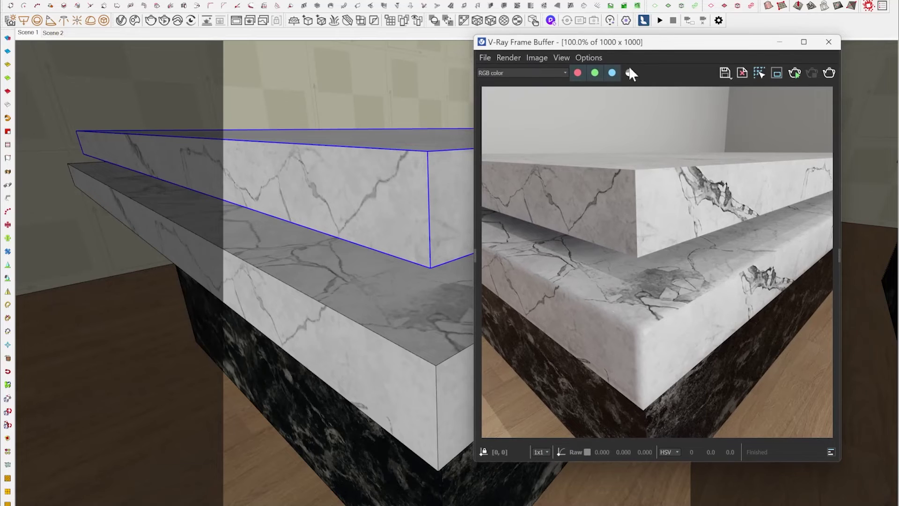
{"action": "left_click", "coordinate": [121, 21]}
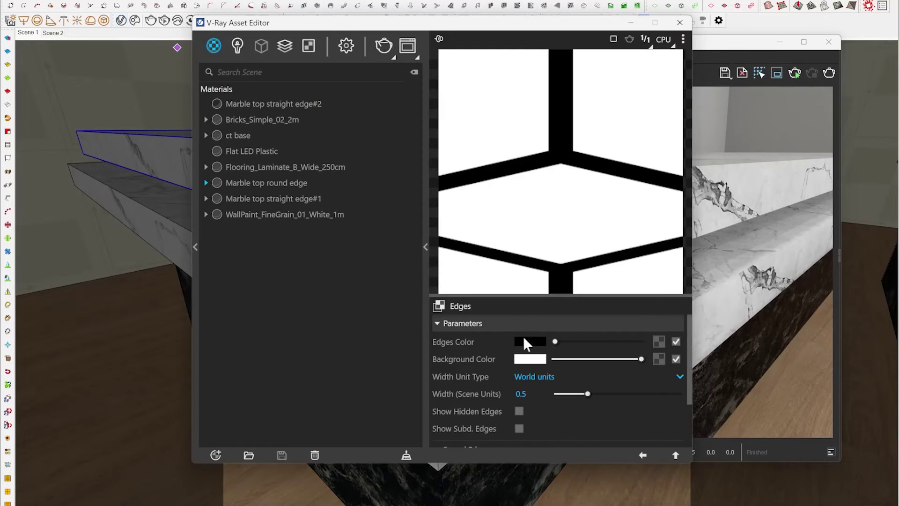
{"action": "left_click", "coordinate": [641, 453]}
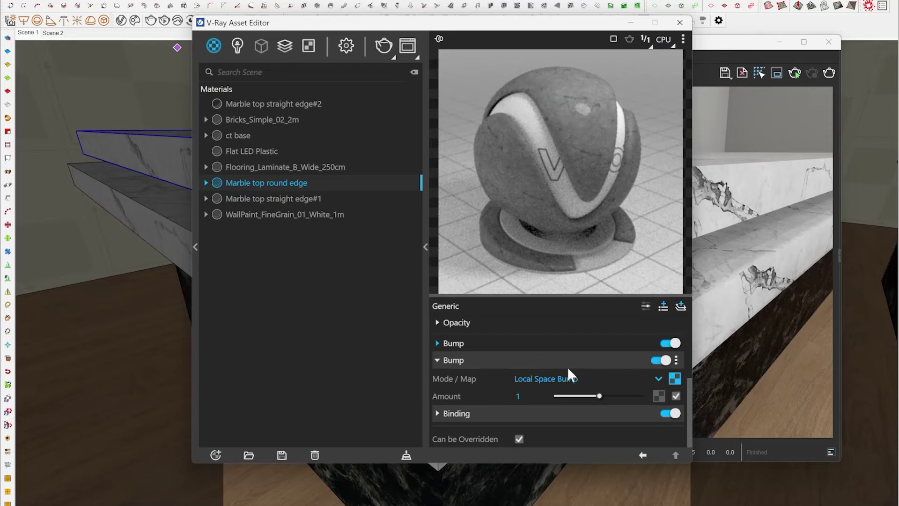
{"action": "left_click", "coordinate": [547, 378]}
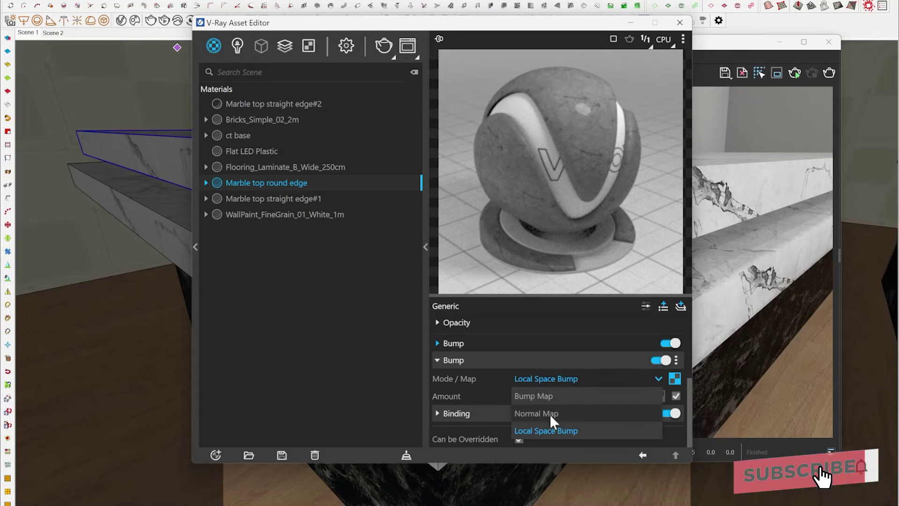
{"action": "left_click", "coordinate": [552, 376]}
{"action": "left_click", "coordinate": [462, 345]}
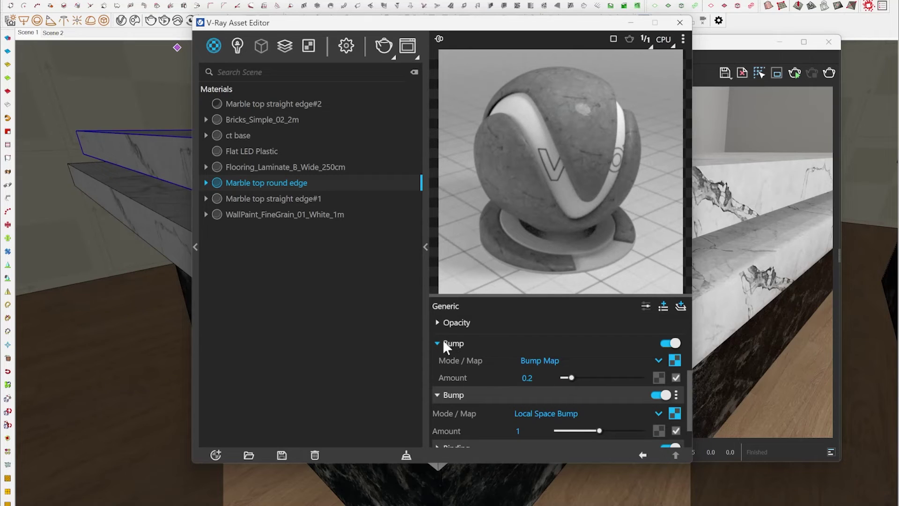
{"action": "left_click", "coordinate": [442, 342]}
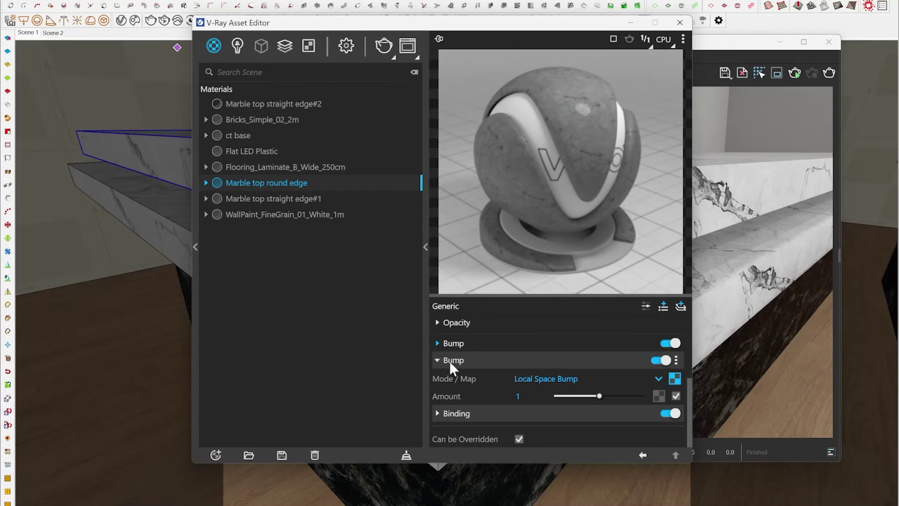
{"action": "left_click", "coordinate": [630, 22]}
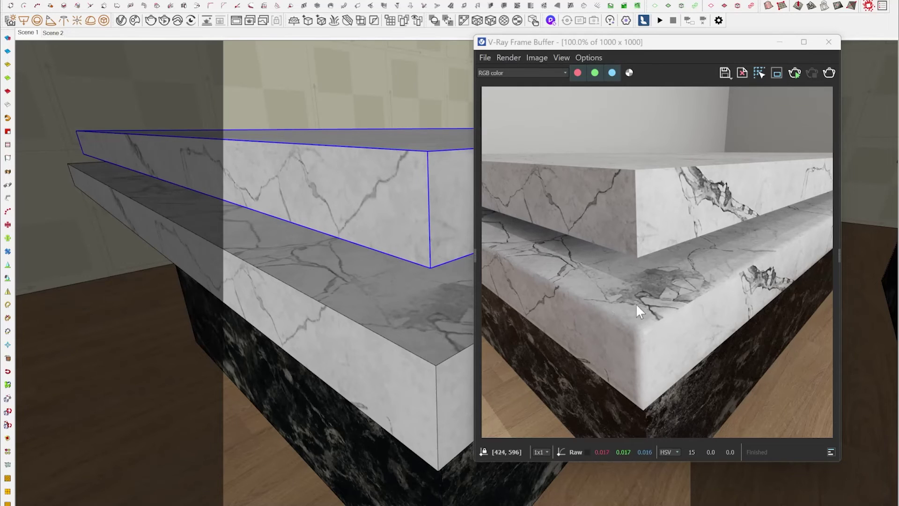
{"action": "scroll", "coordinate": [653, 311], "scroll_direction": "up", "scroll_amount": 2}
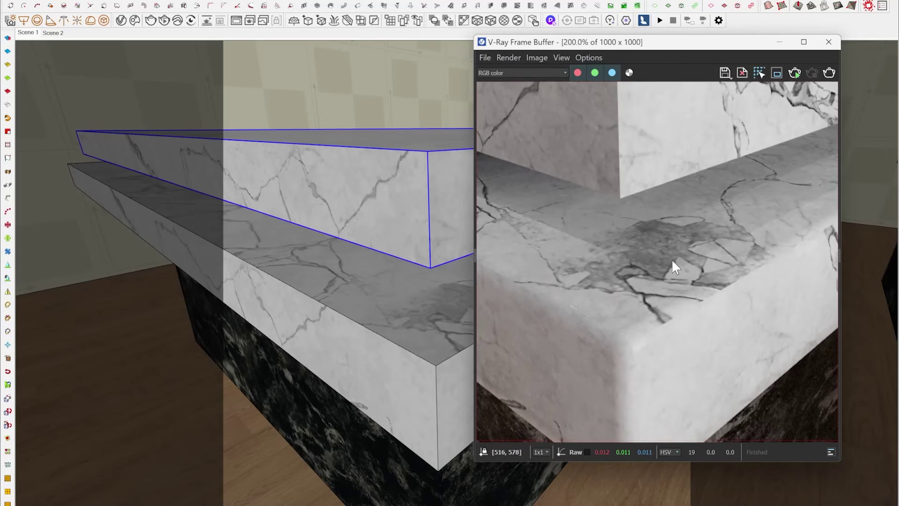